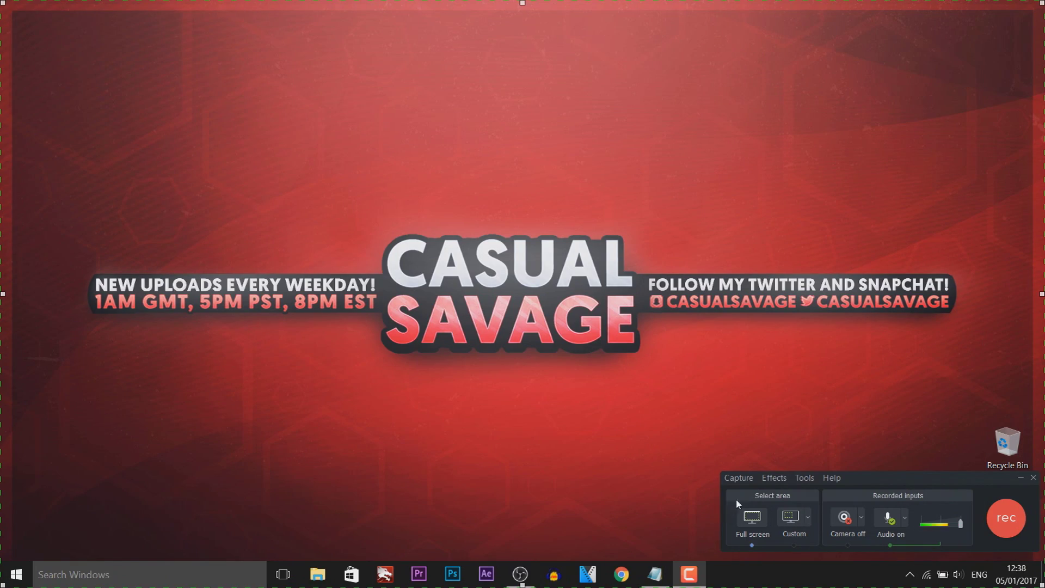
Step: Switch to a custom capture area and enlarge it to about 1472×828
left_click(751, 479)
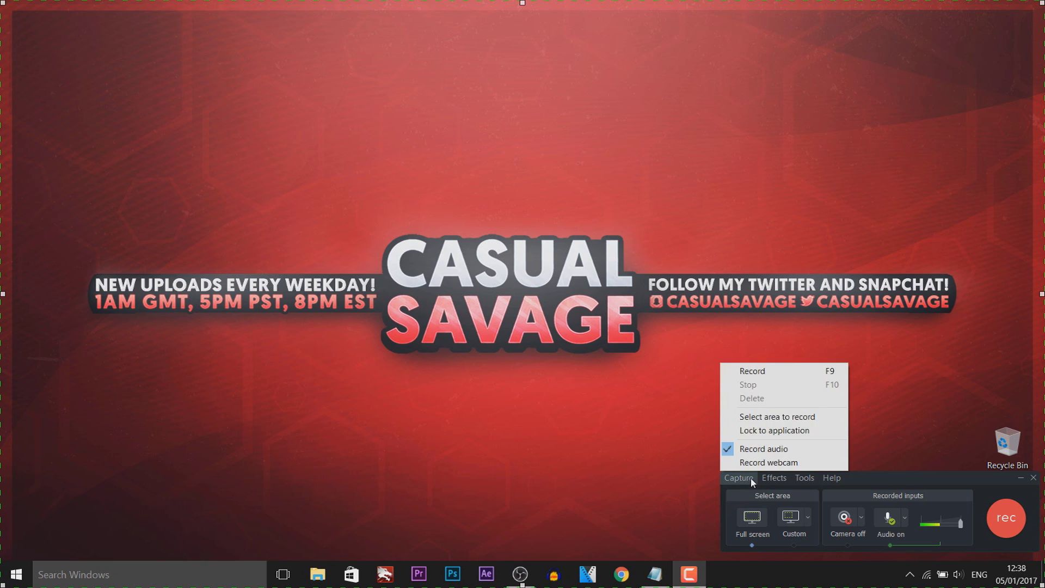
left_click(745, 494)
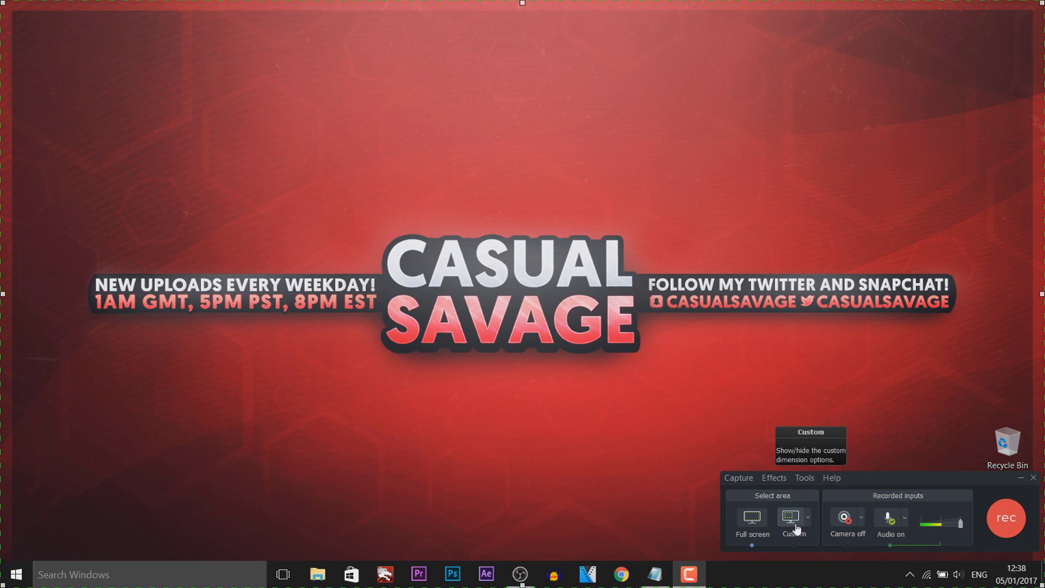
left_click(796, 525)
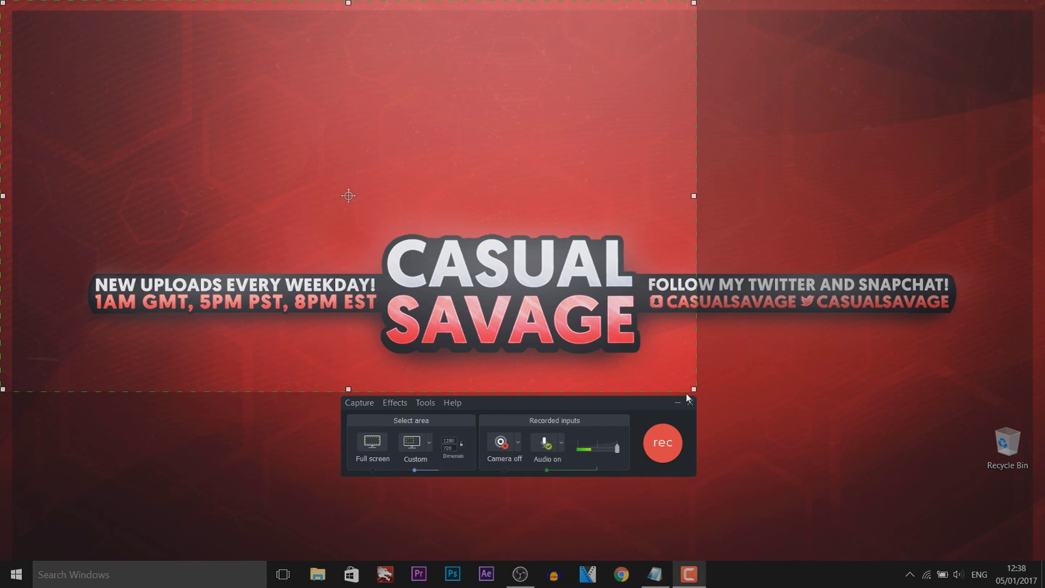
left_click_drag(694, 387, 745, 306)
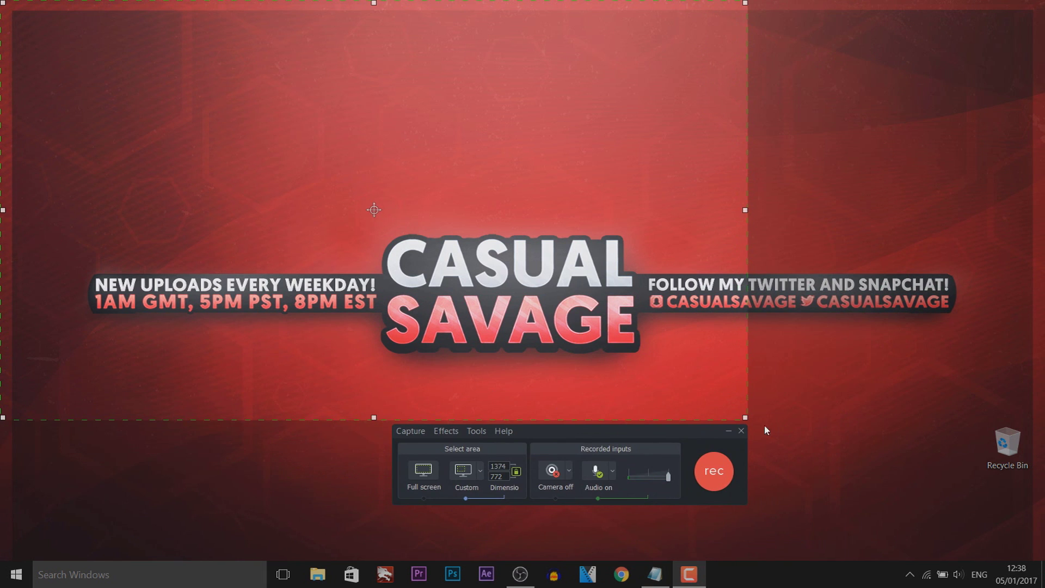
left_click_drag(745, 214, 798, 211)
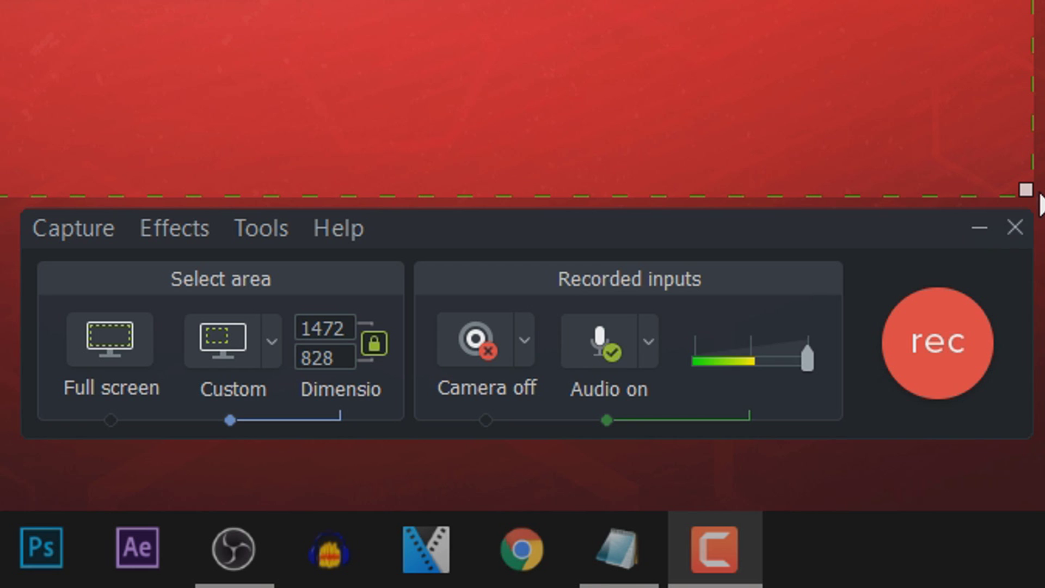
Step: Unlock the aspect ratio and reshape the area to frame the banner at about 1687×254
left_click(374, 345)
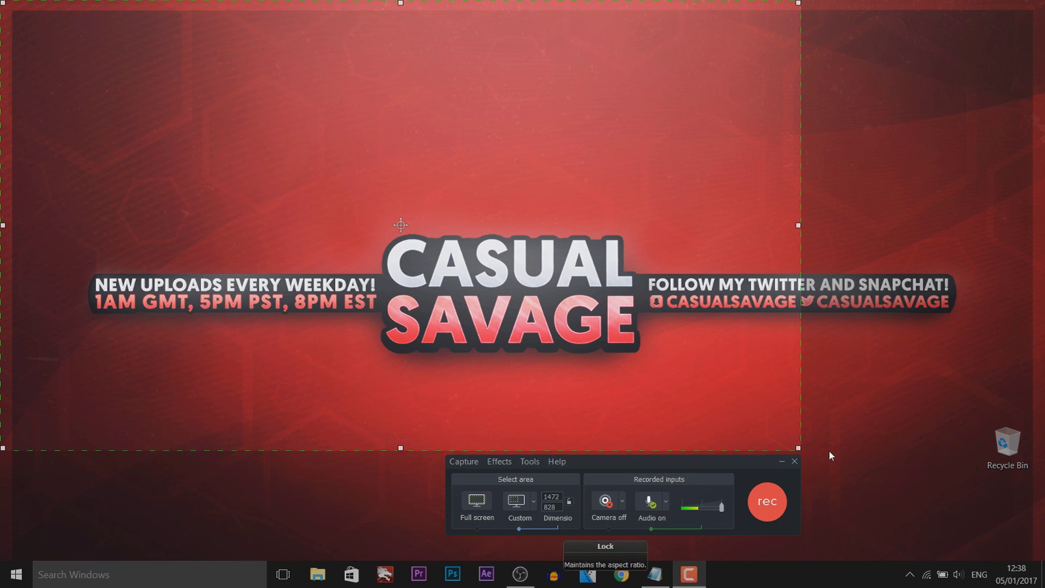
left_click_drag(799, 448, 980, 361)
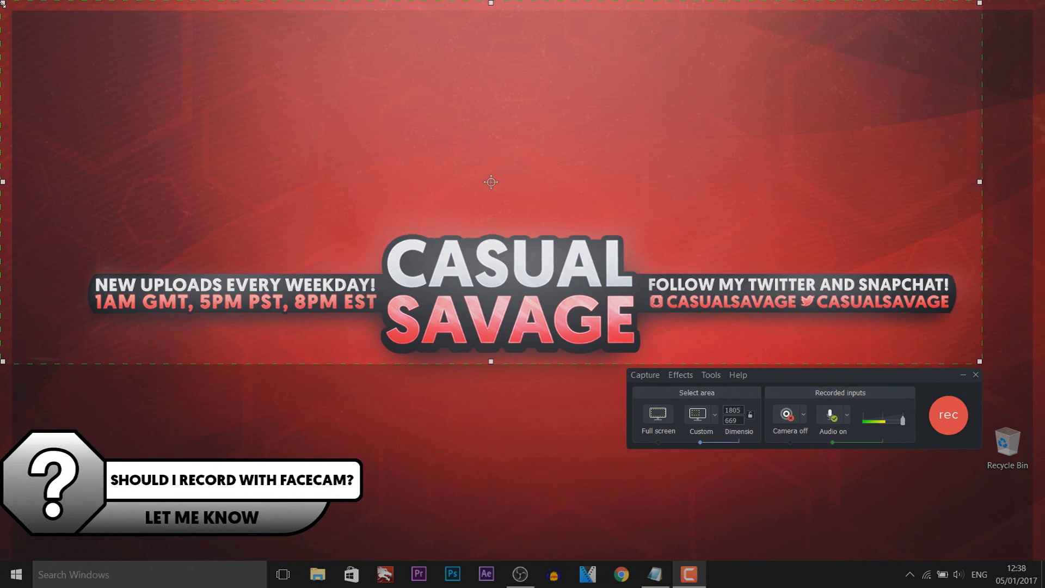
left_click_drag(3, 2, 65, 229)
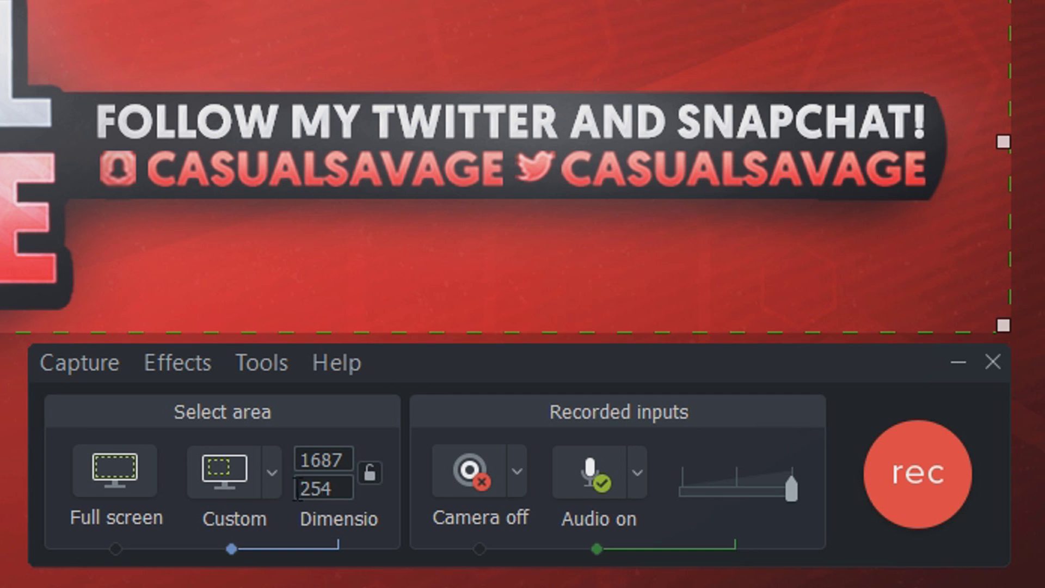
Step: Check the preset capture sizes and nudge the banner capture area slightly upward
left_click(274, 487)
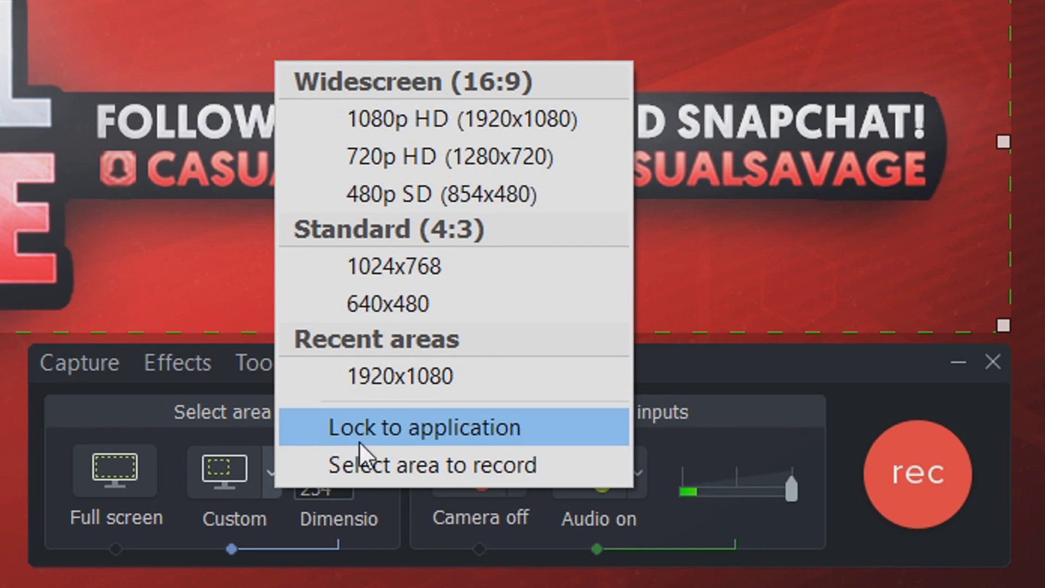
left_click(520, 430)
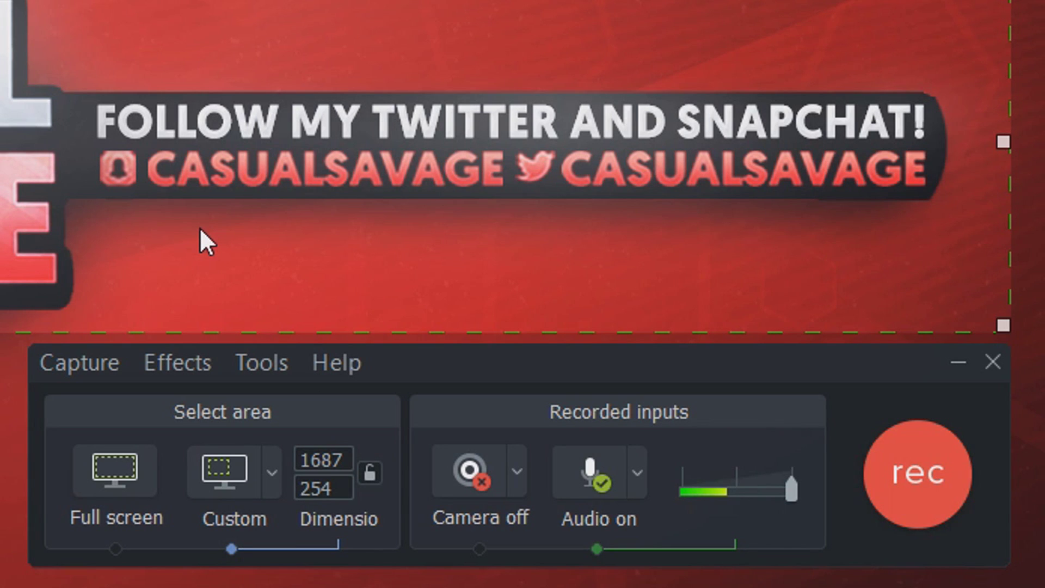
left_click(272, 472)
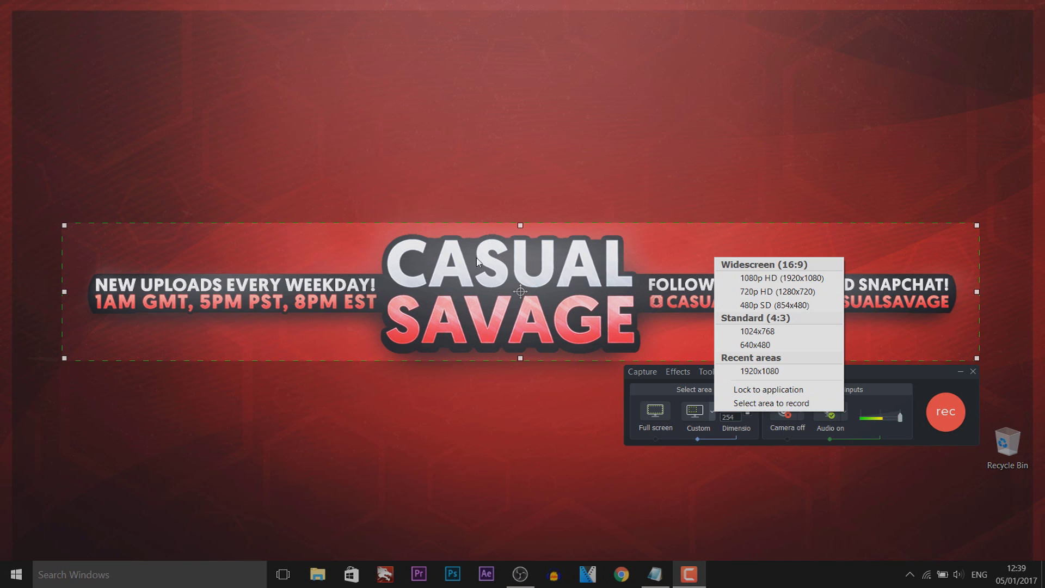
left_click(476, 262)
mouse_move(520, 291)
left_mouse_down()
mouse_move(520, 242)
mouse_move(521, 284)
left_mouse_up()
left_click(712, 406)
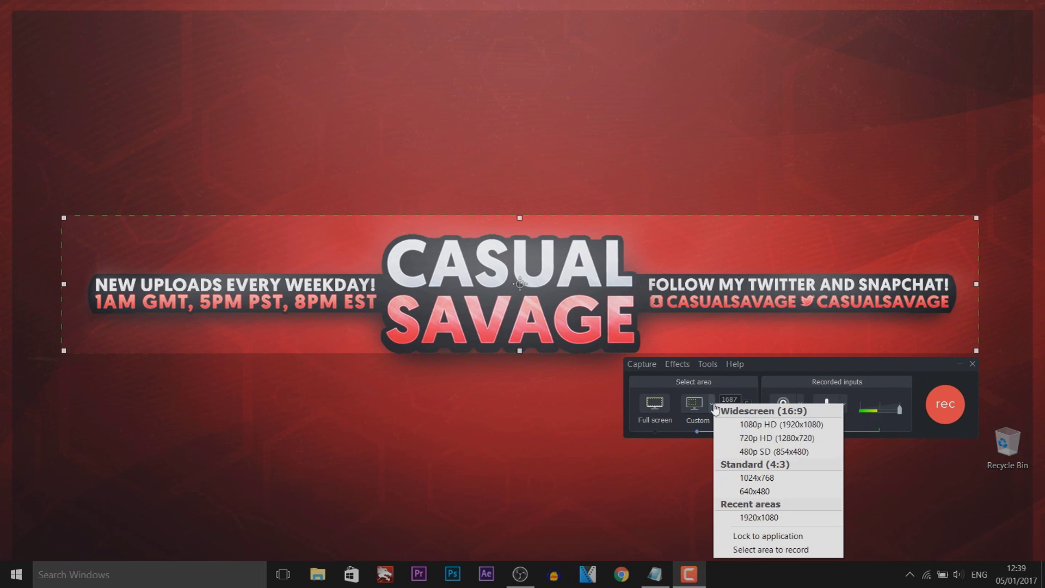
Step: Choose Select area to record and drag a new 1627×267 region around the banner
left_click(766, 550)
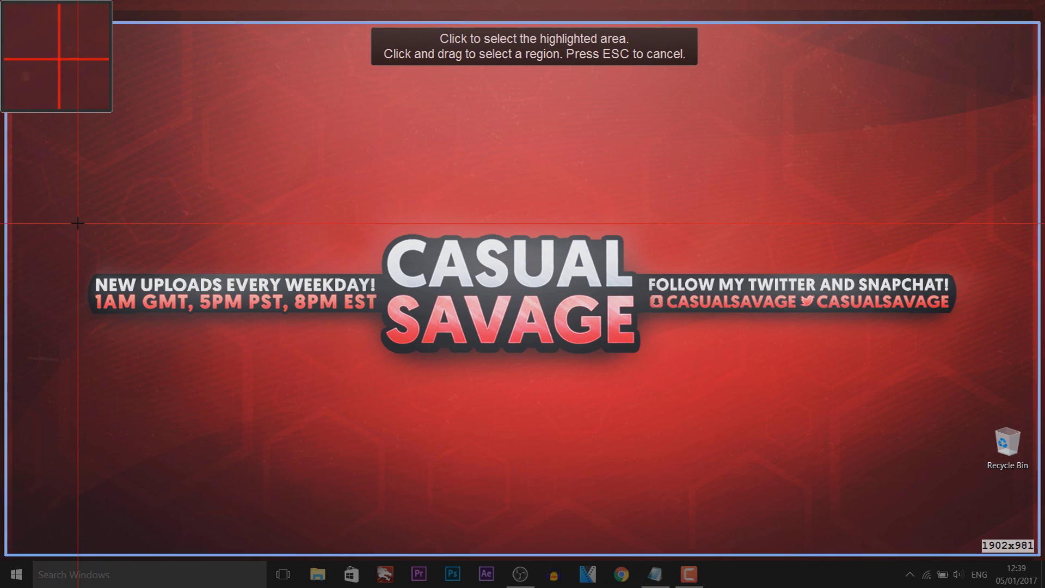
left_click_drag(78, 223, 963, 368)
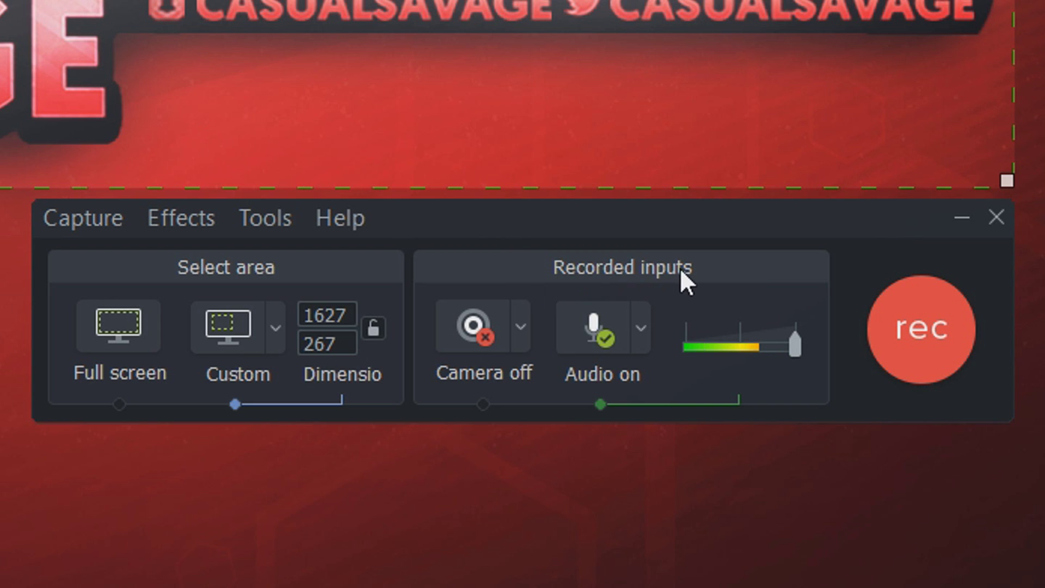
Step: Turn the camera on and check the USB 2.0 webcam source and its options
left_click(496, 342)
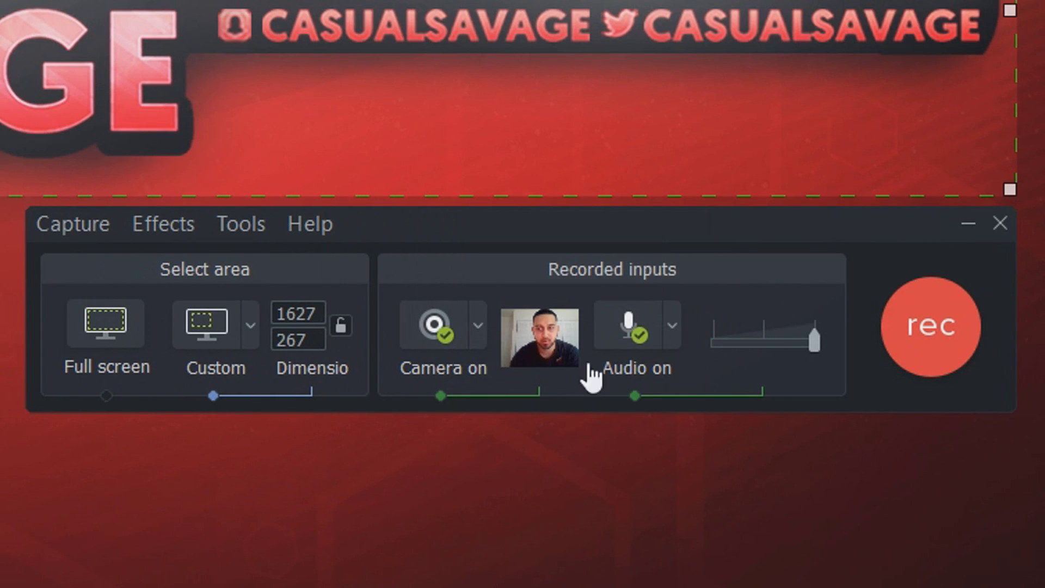
mouse_move(532, 355)
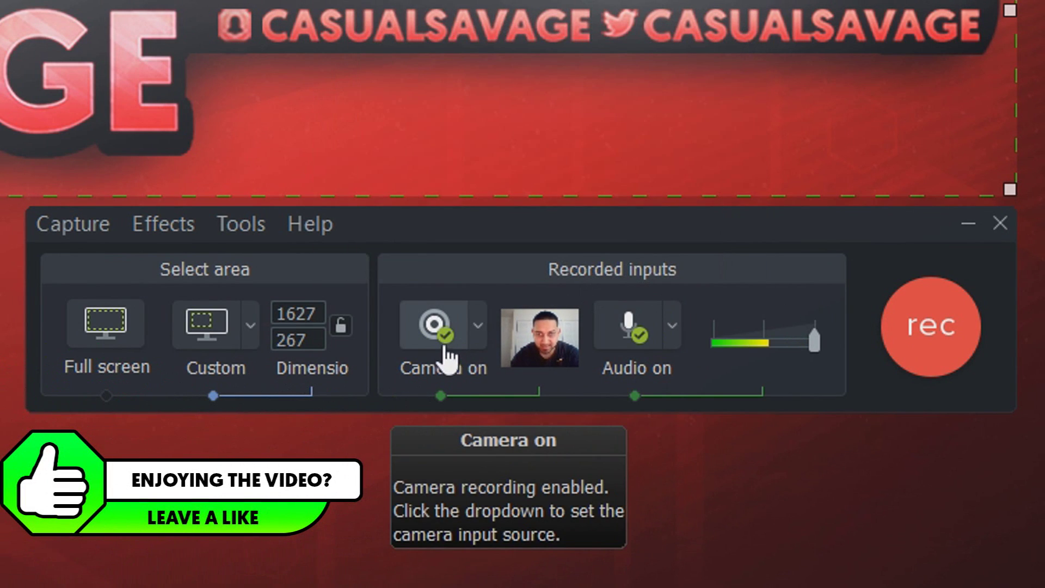
left_click(481, 332)
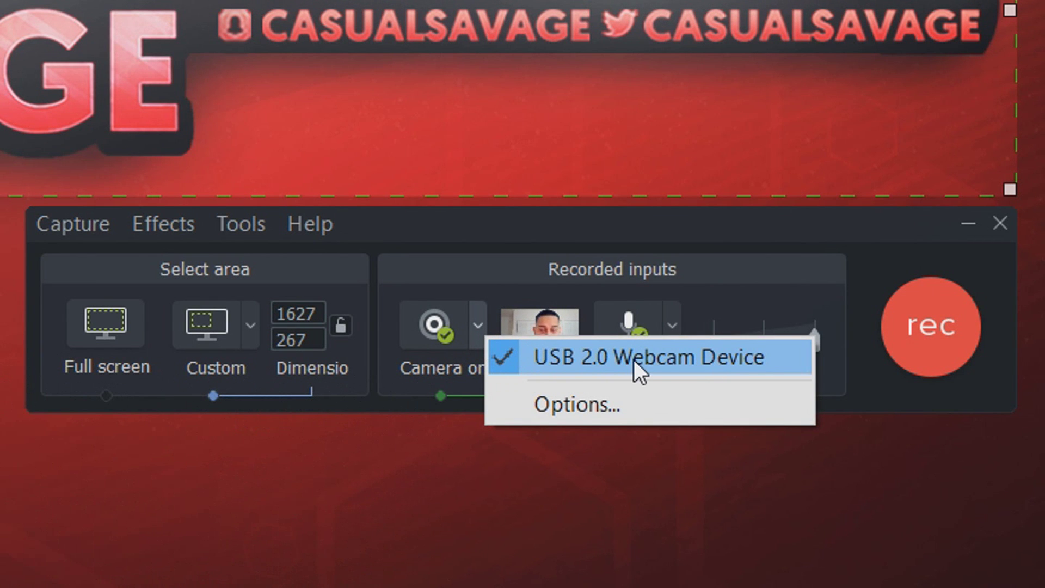
left_click(599, 410)
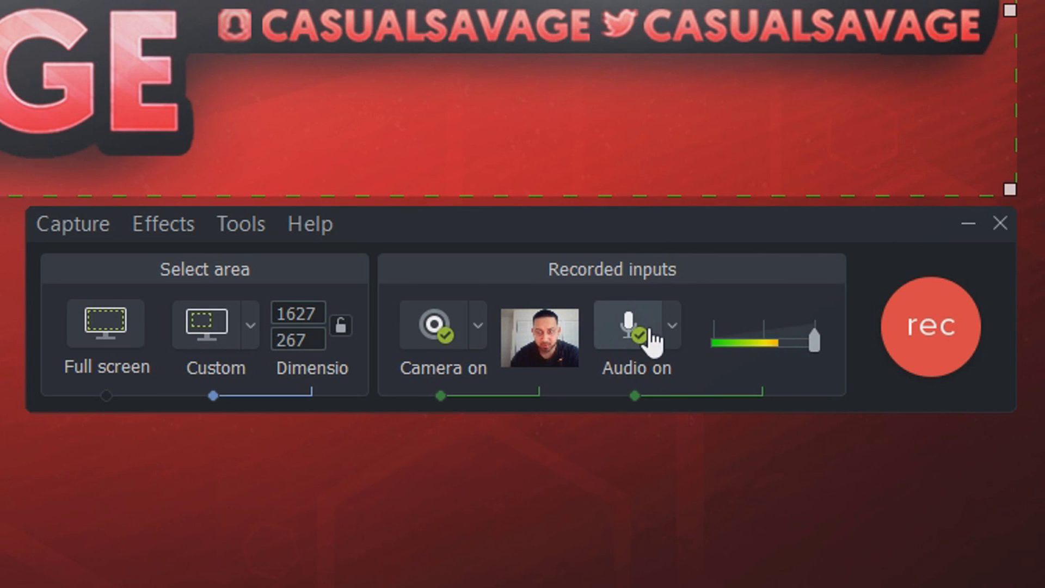
Step: Review the audio source choices, keeping the RODE NT-USB microphone
left_click(674, 346)
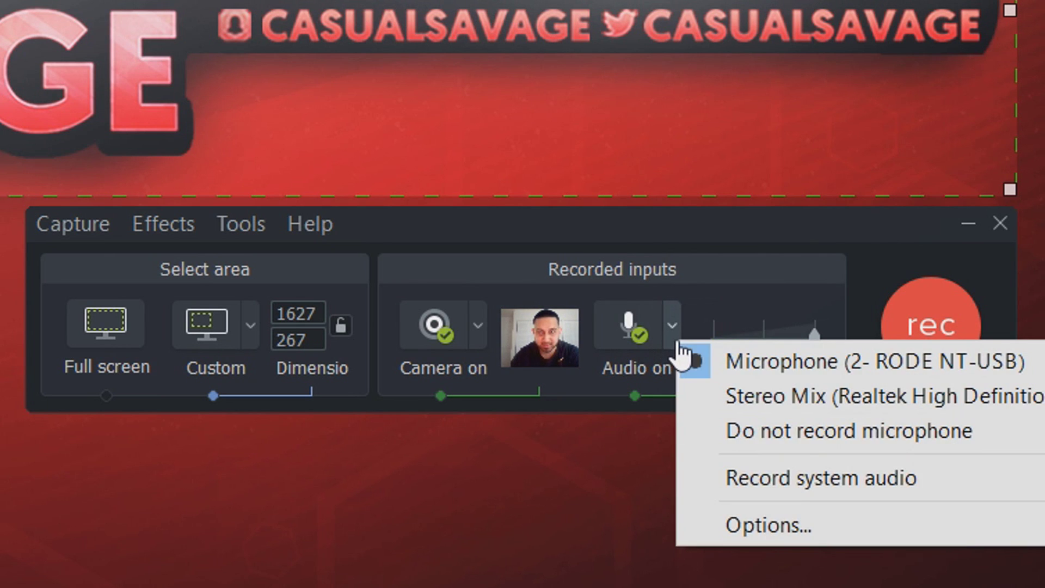
left_click(702, 305)
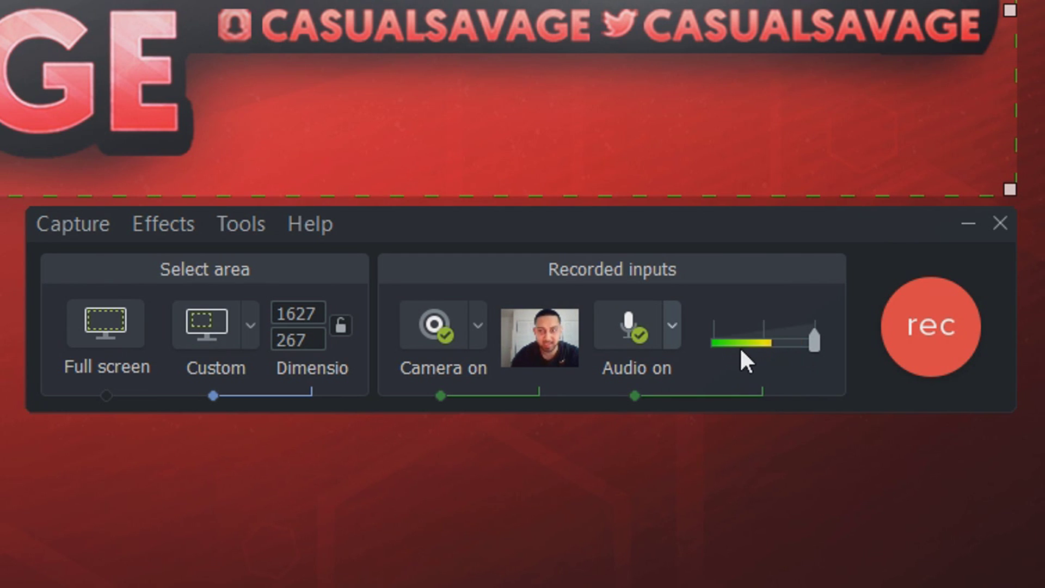
left_click(677, 334)
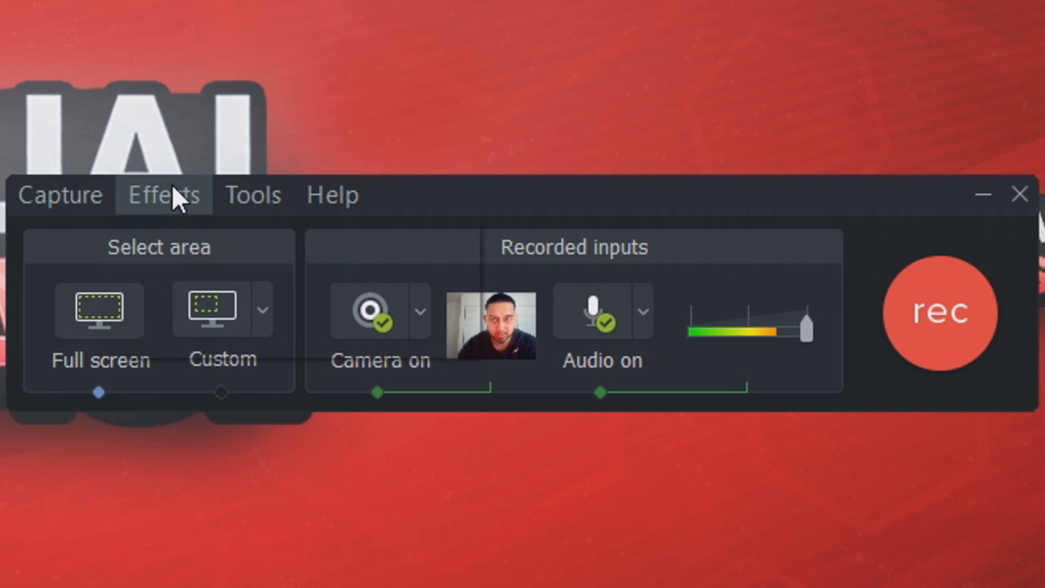
left_click(166, 197)
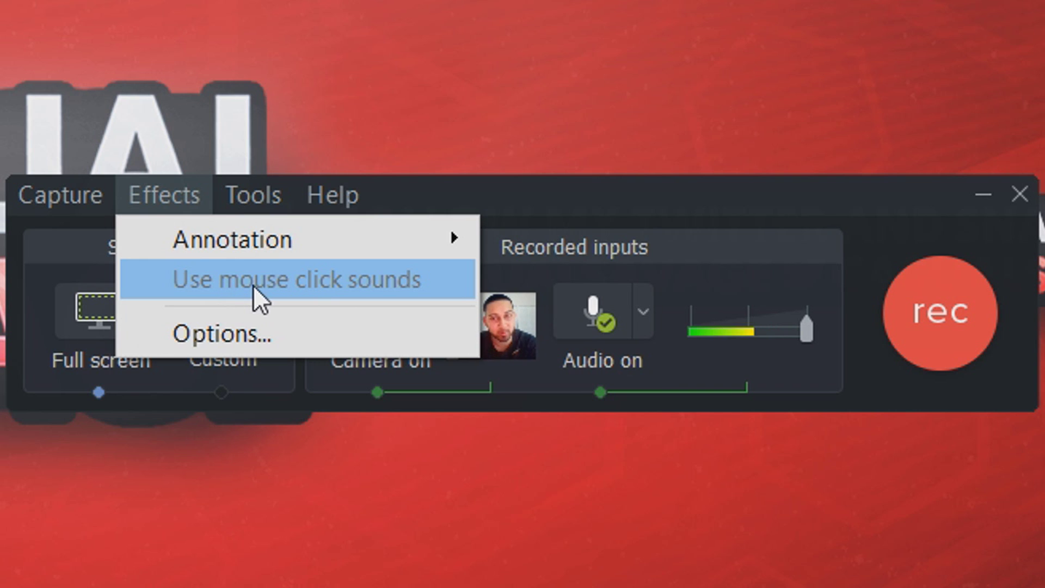
Step: Glance at the Effects Annotation submenu, then choose Tools > Options
mouse_move(255, 243)
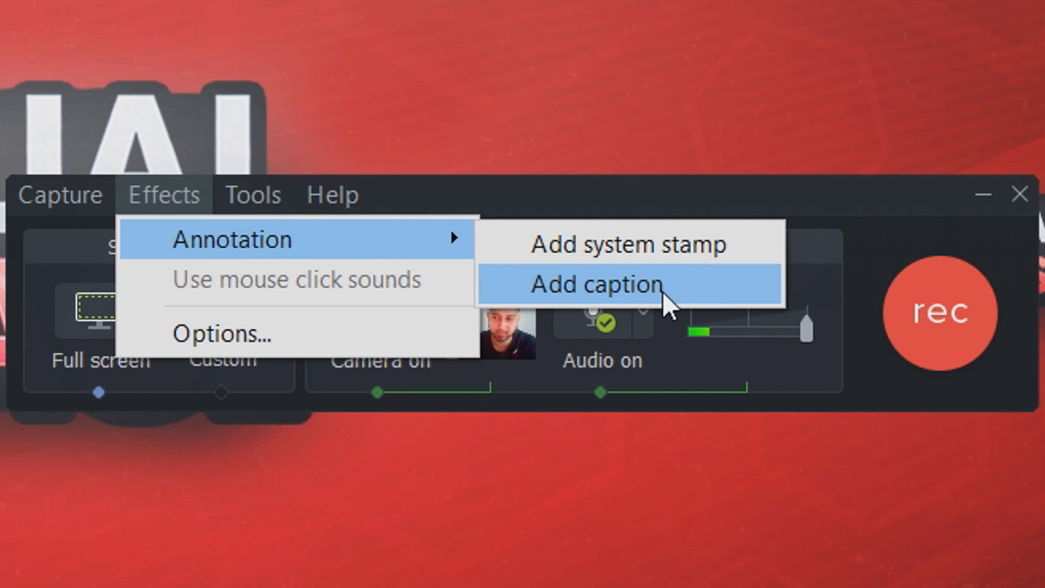
left_click(270, 195)
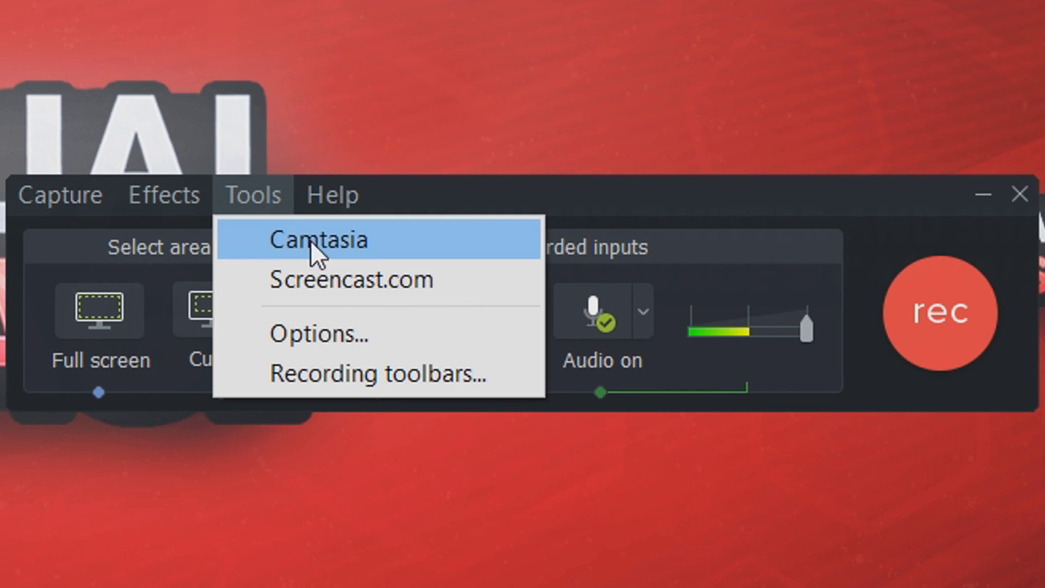
left_click(368, 330)
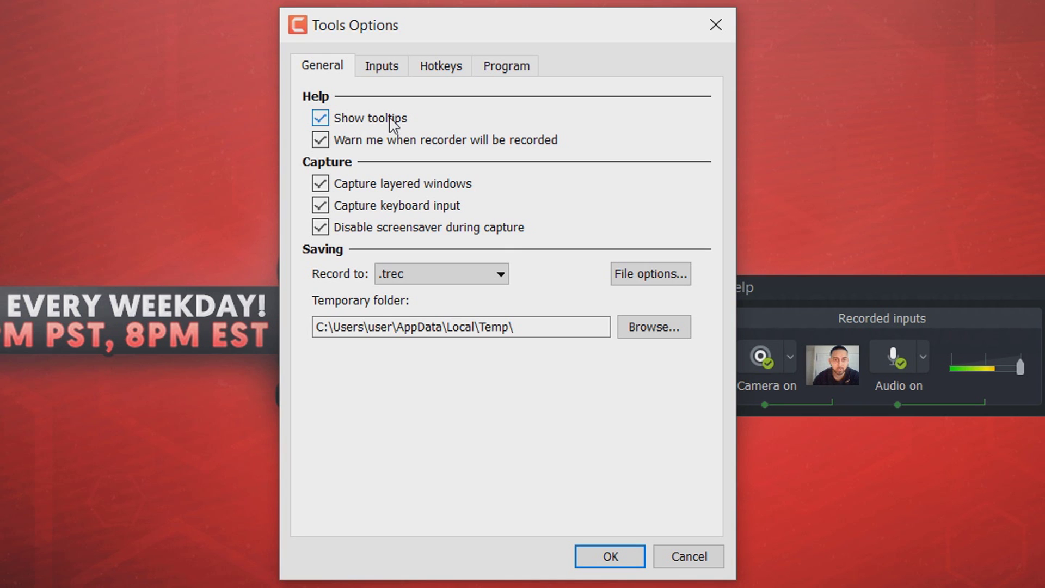
Step: Turn off tooltips, keep .trec as the recording format, and bring up File options
left_click(389, 118)
left_click(396, 276)
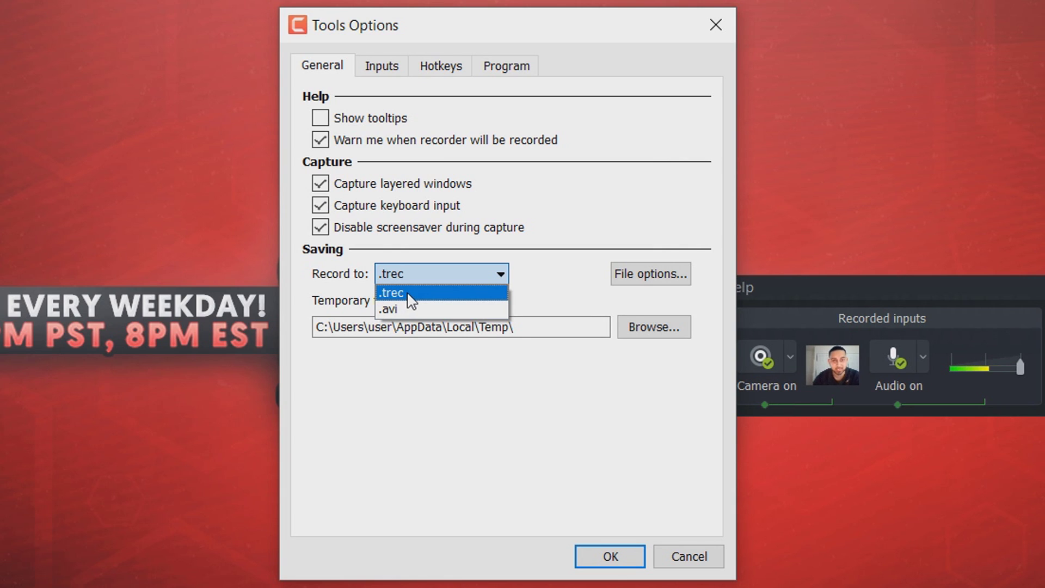
left_click(408, 294)
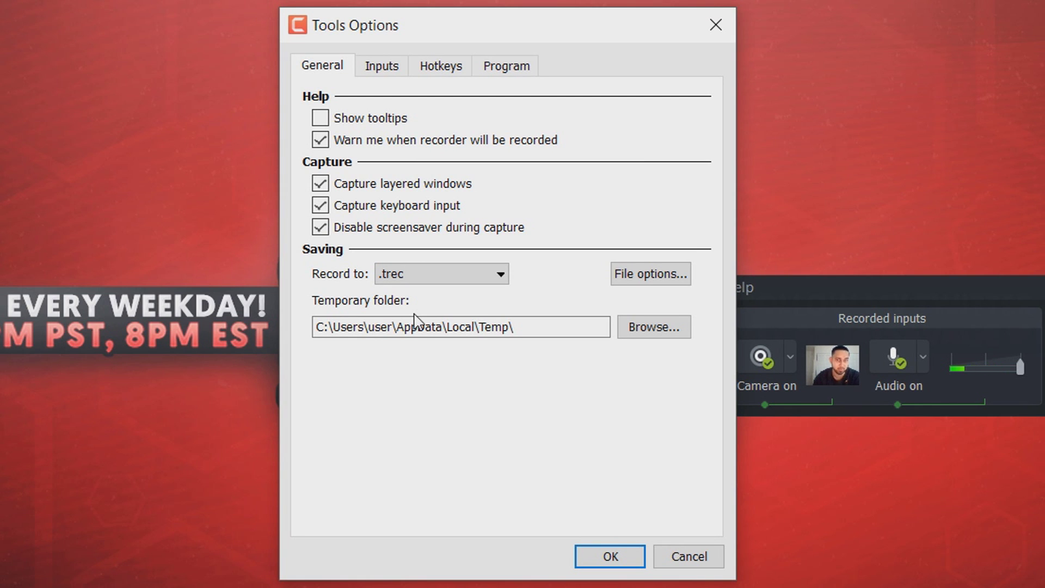
left_click(675, 277)
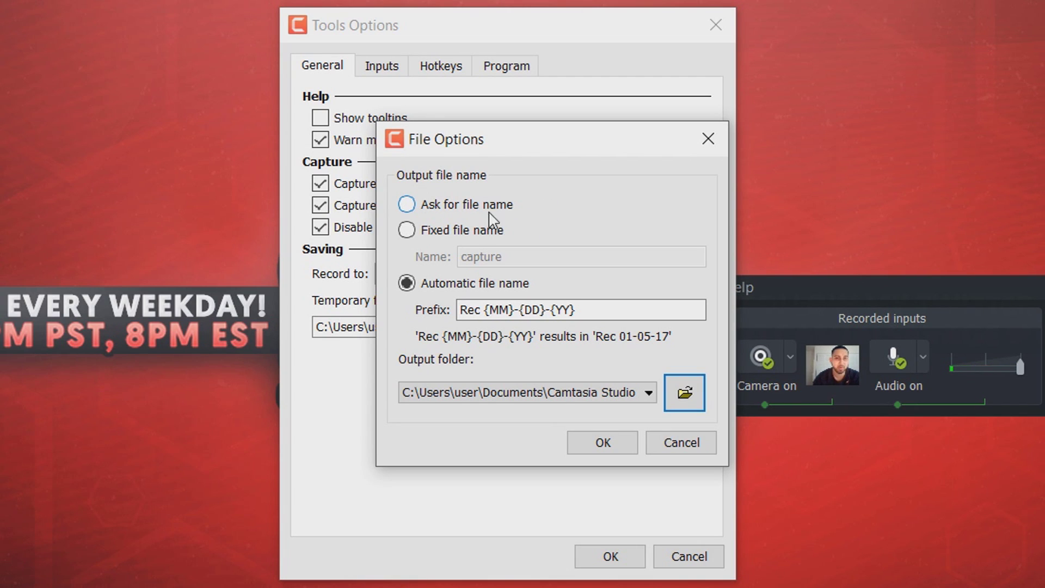
Step: Try the fixed file name 'youtube', then revert to automatic names prefixed Rec {MM}-{DD}-{YY}
left_click(462, 232)
left_click_drag(513, 258, 442, 260)
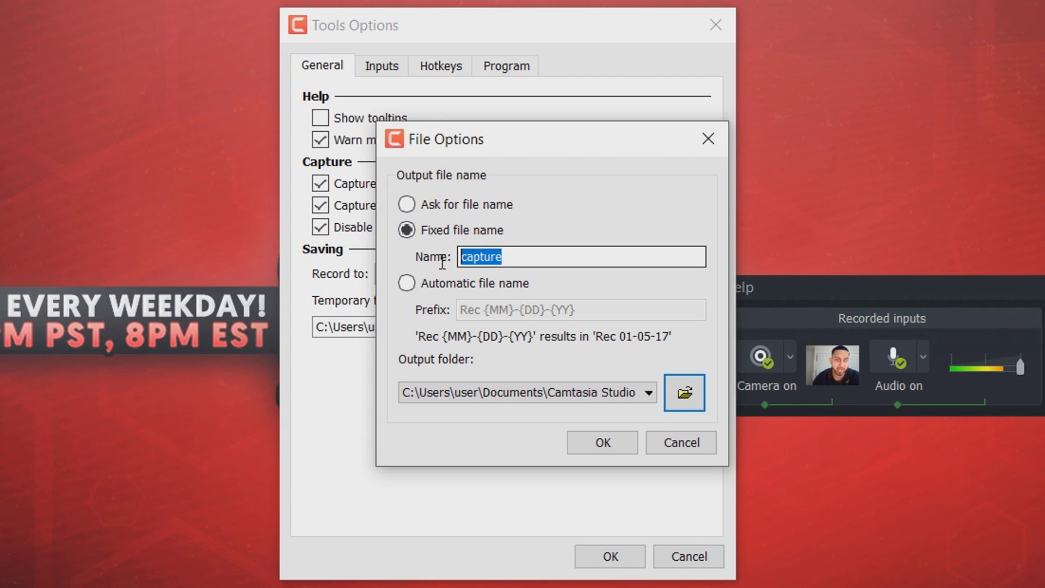
left_click(543, 257)
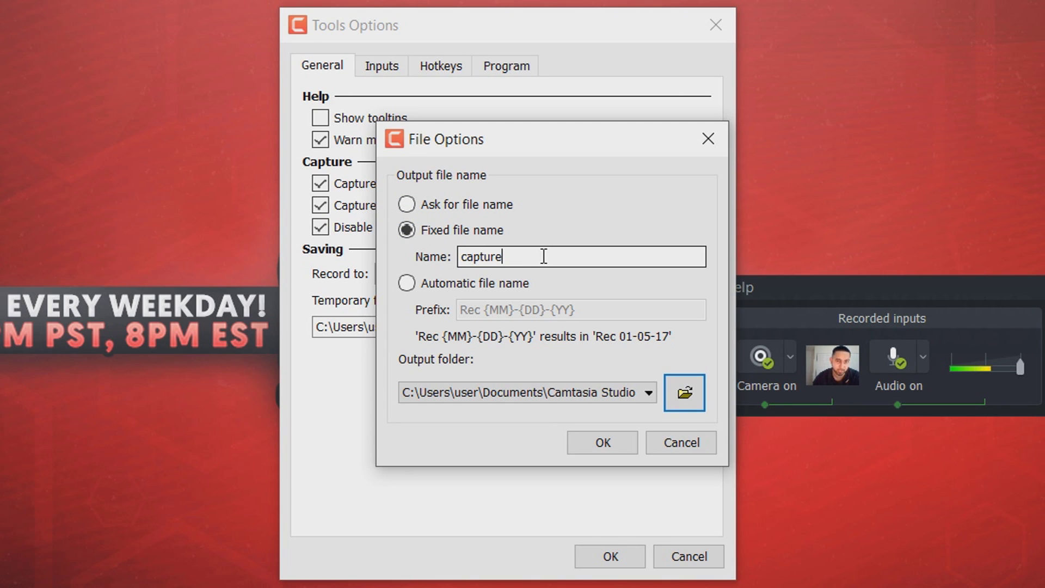
left_click_drag(544, 256, 409, 259)
type("youtubevideo")
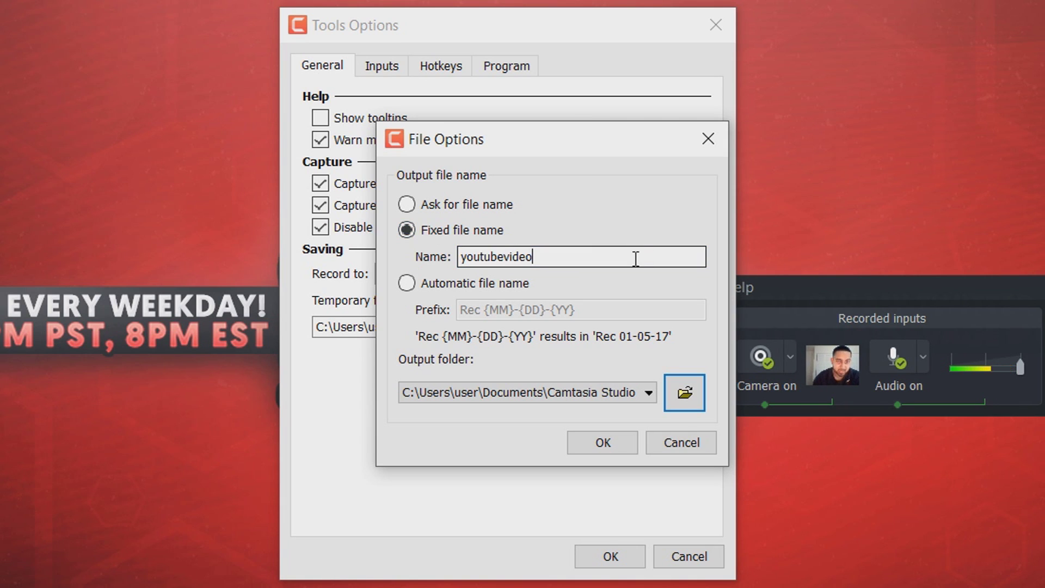
left_click(425, 289)
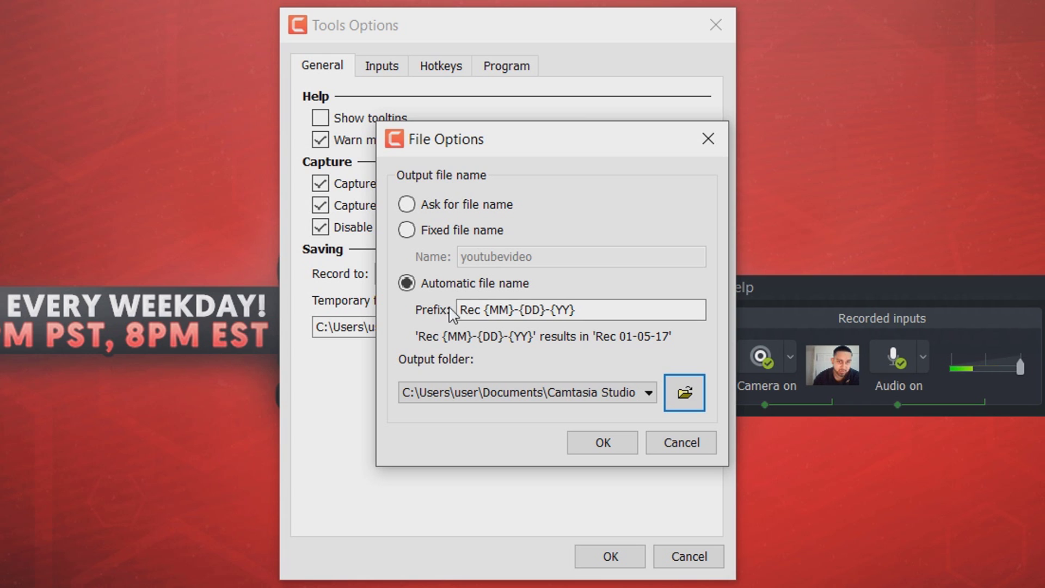
left_click_drag(460, 311, 478, 311)
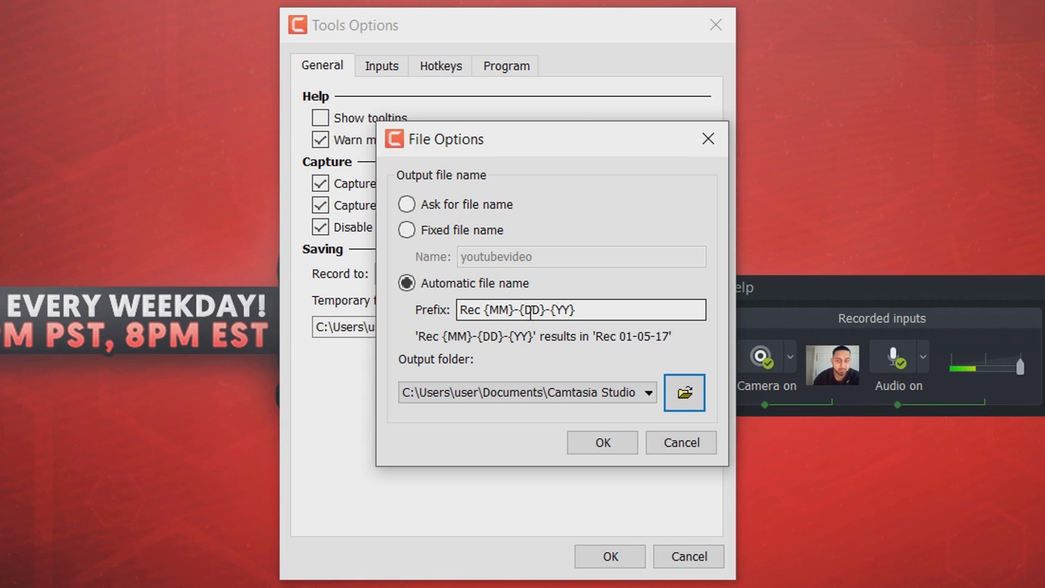
left_click_drag(561, 309, 572, 309)
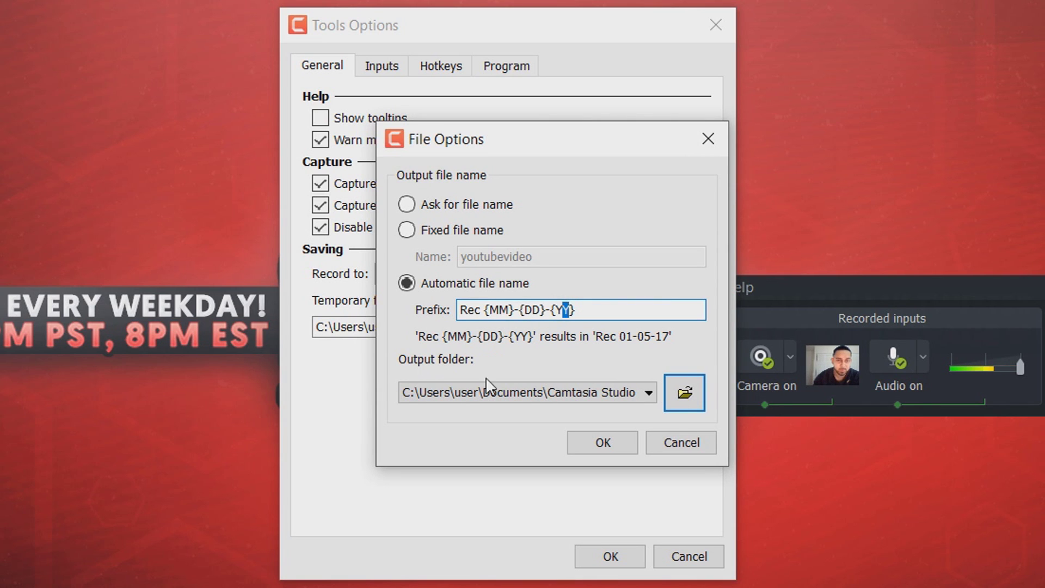
Step: Set the Desktop as the output folder and confirm the file options
left_click(685, 393)
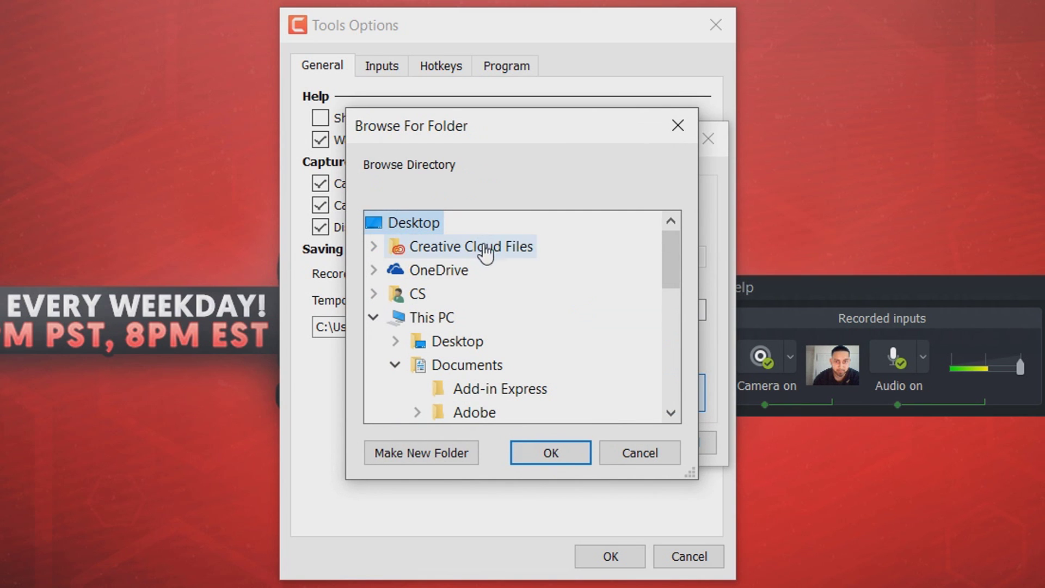
left_click(549, 452)
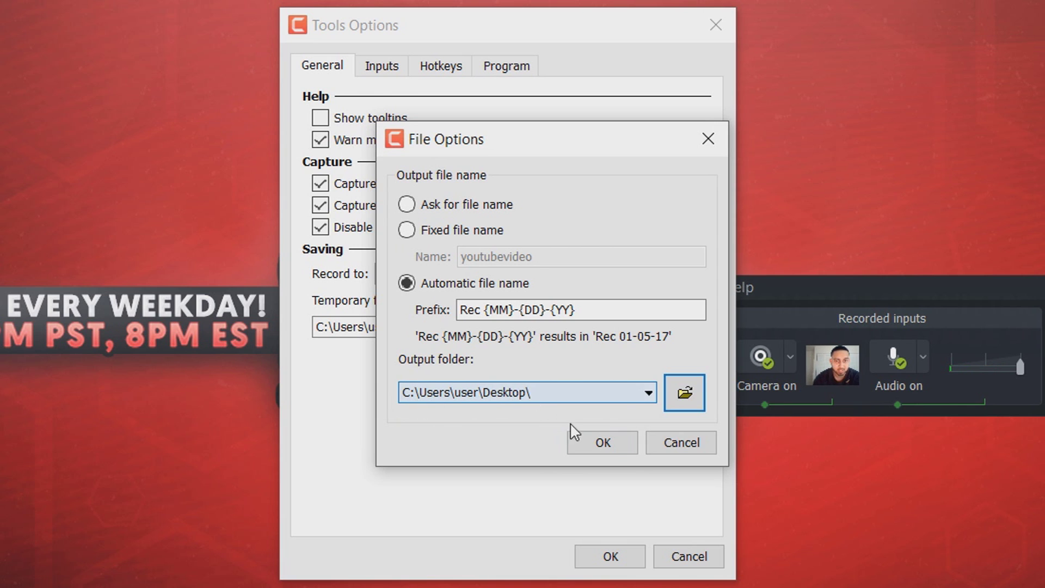
left_click(606, 447)
left_click(382, 68)
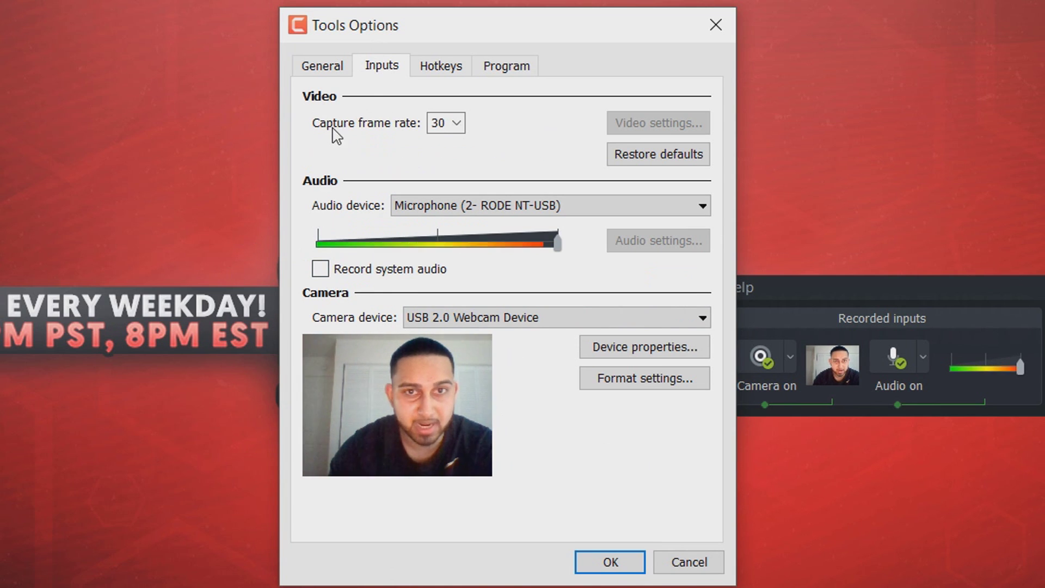
left_click(456, 124)
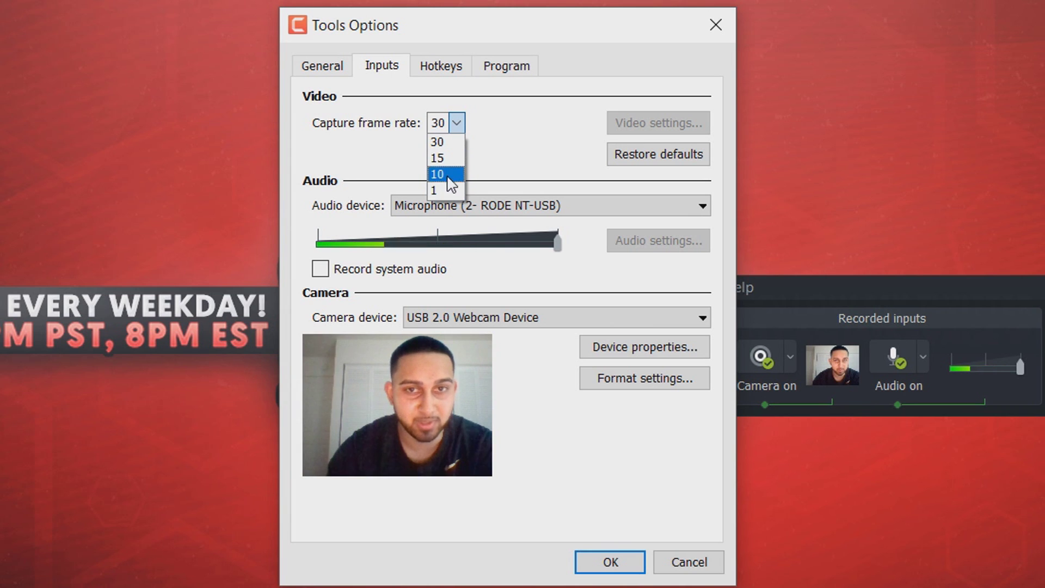
left_click(441, 145)
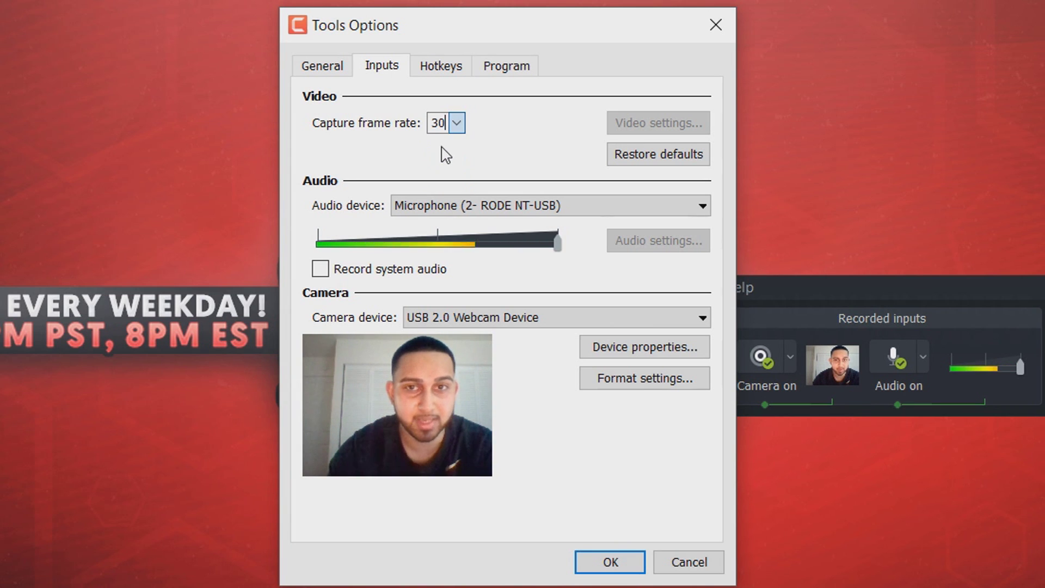
left_click(506, 210)
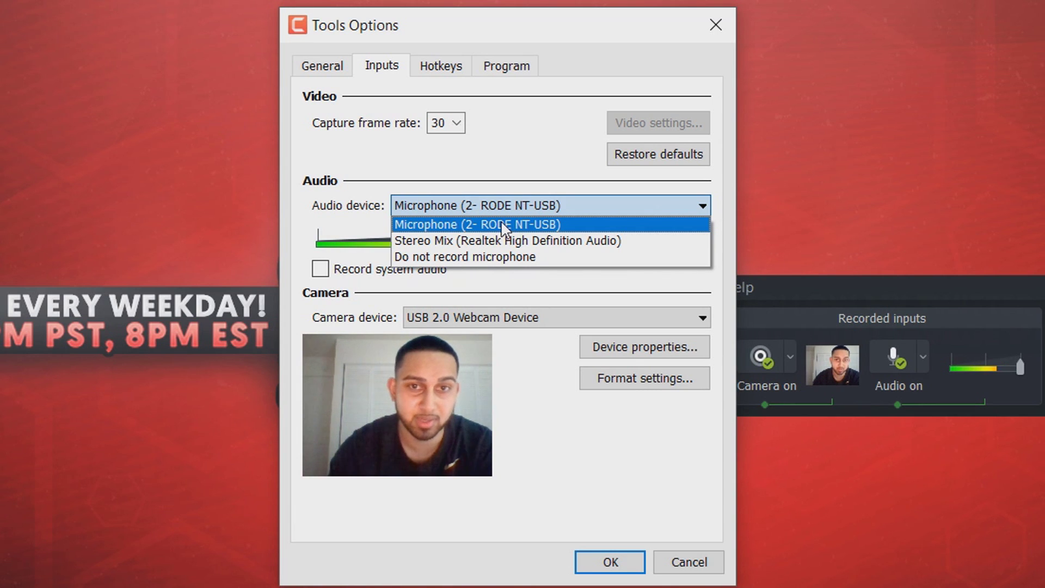
left_click(399, 224)
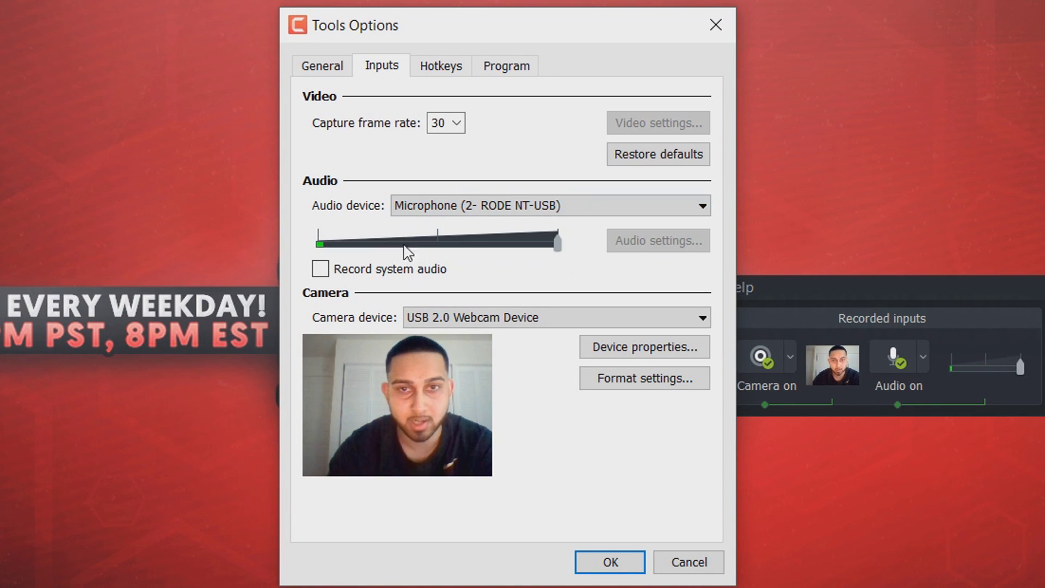
left_click(321, 270)
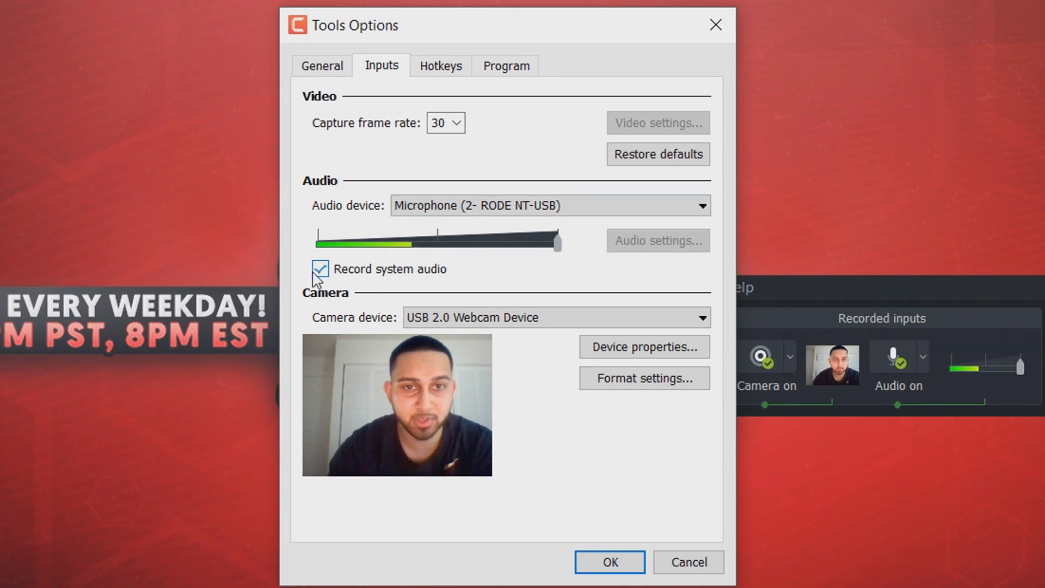
left_click(385, 273)
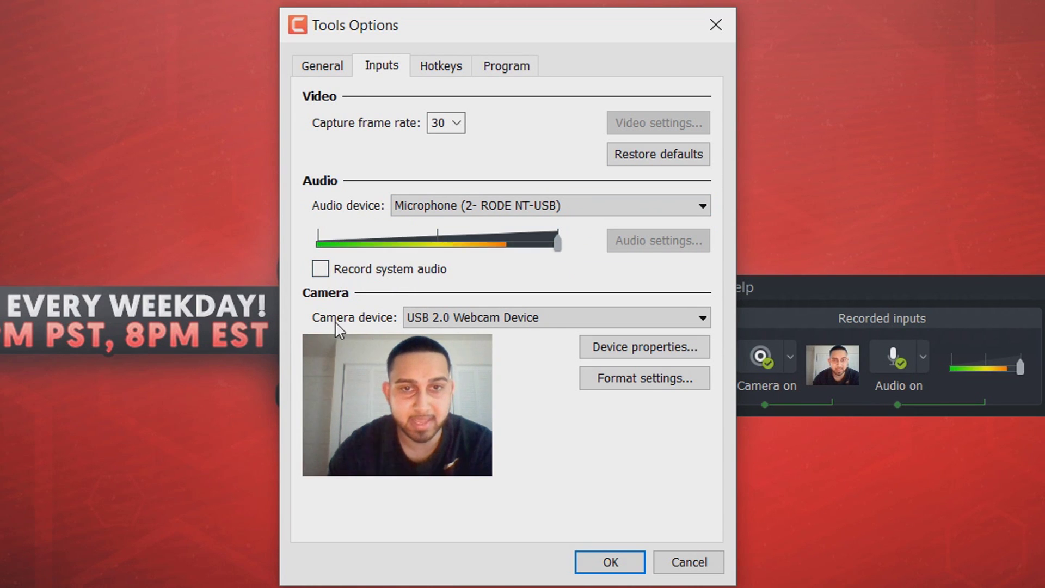
left_click(491, 317)
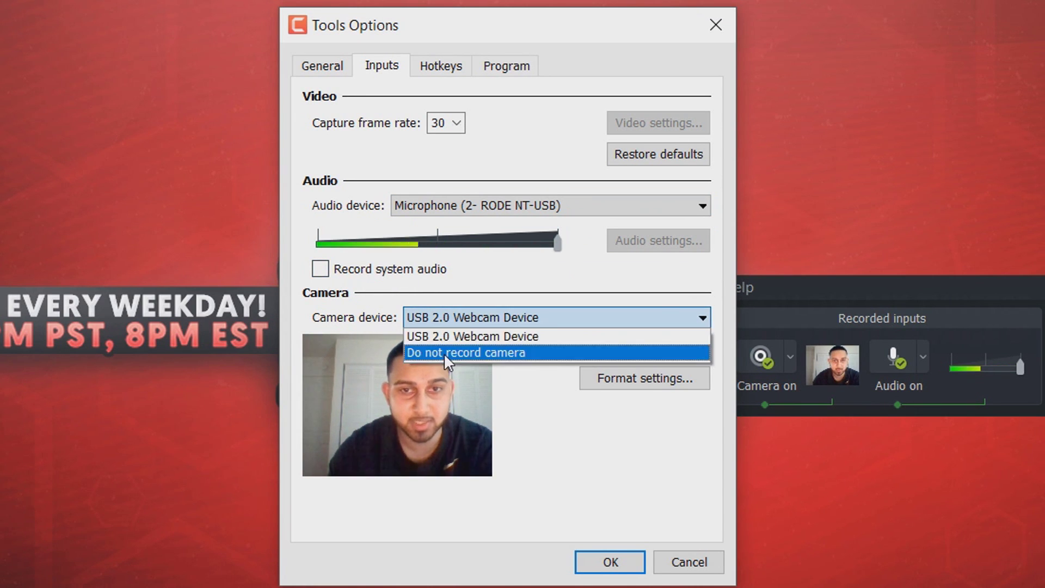
left_click(486, 334)
Step: Open the webcam's device properties and apply a first brightness adjustment
left_click(622, 351)
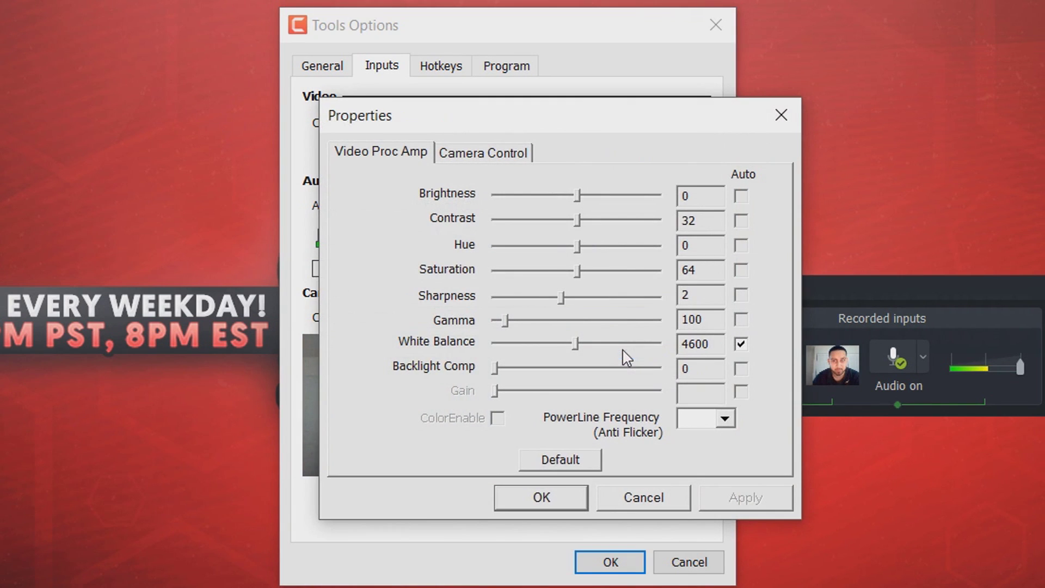
left_click_drag(569, 114, 967, 122)
left_click_drag(978, 205, 1029, 202)
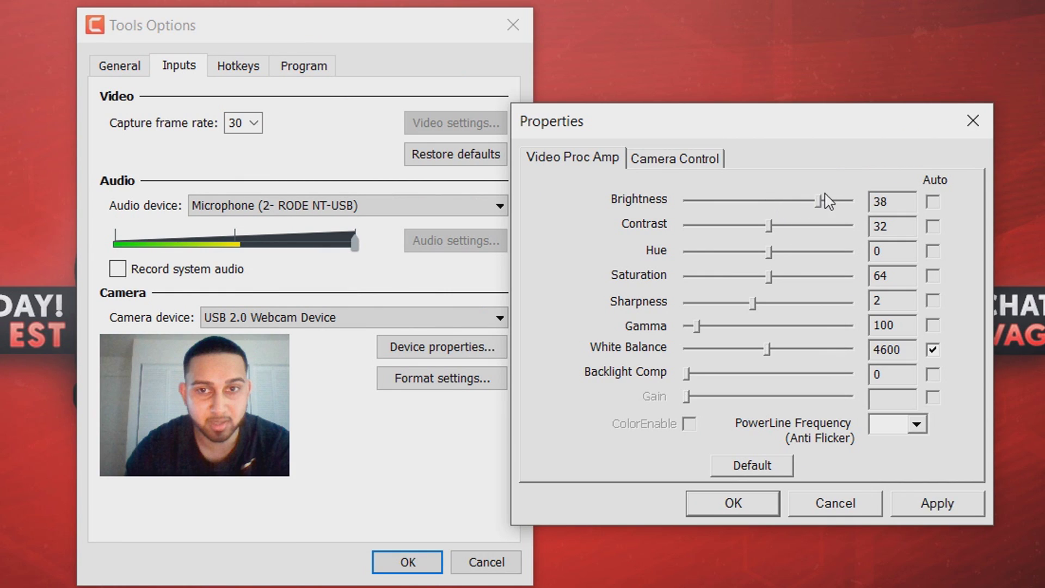
left_click_drag(825, 201, 813, 210)
left_click(932, 506)
left_click(736, 507)
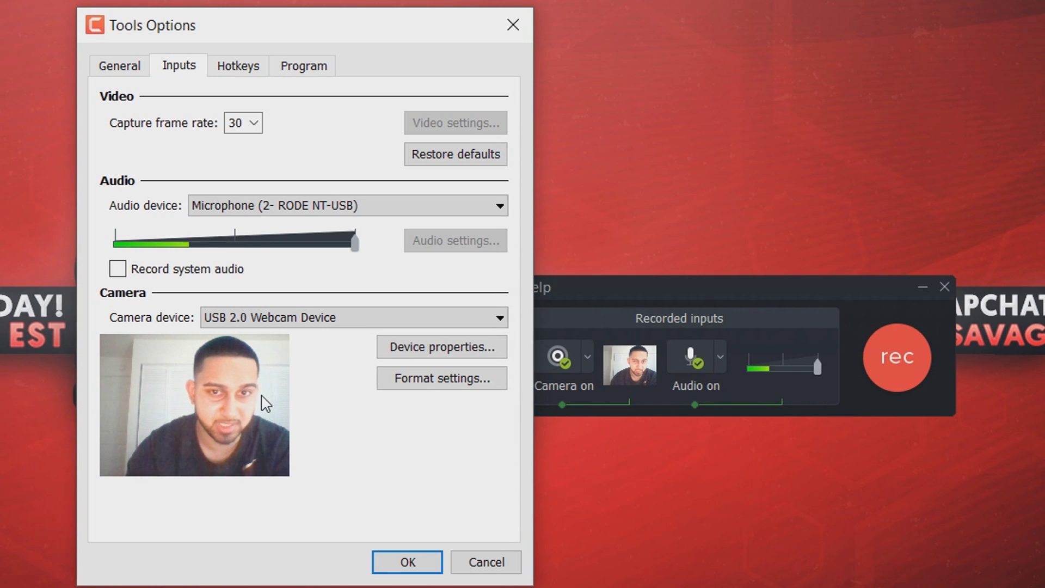
Step: Set webcam brightness -1, contrast 43 and sharpness 3, apply, and recheck the properties
left_click(443, 346)
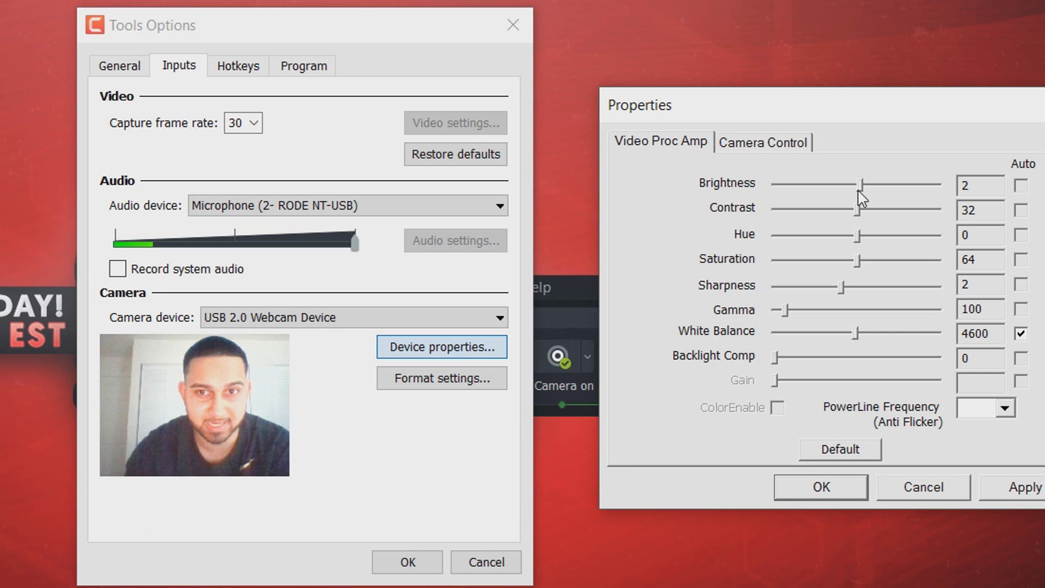
left_click_drag(858, 191, 856, 191)
left_click_drag(858, 212, 884, 216)
left_click_drag(843, 290, 875, 292)
left_click(1019, 486)
left_click(799, 498)
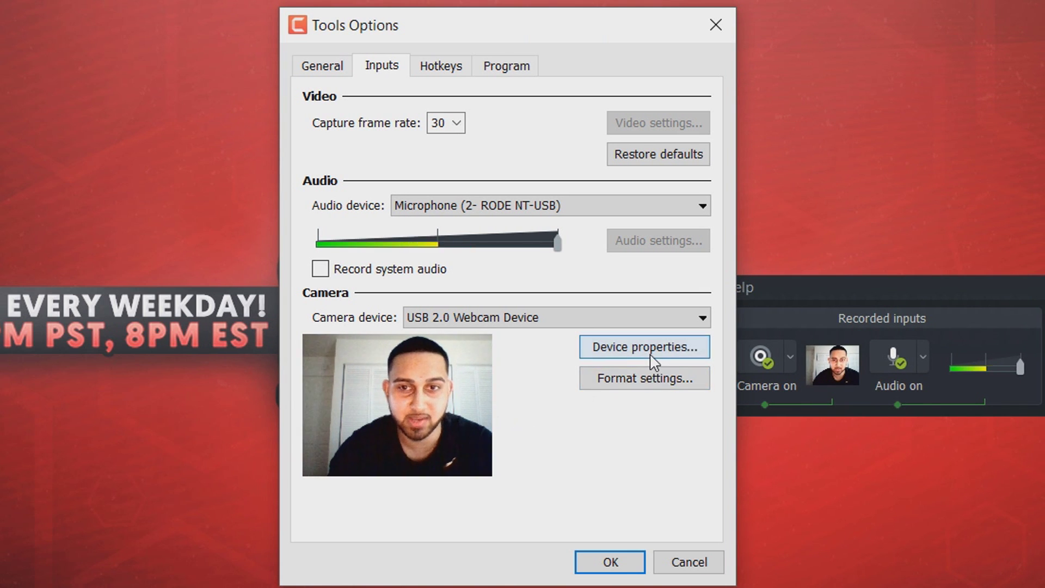
left_click(642, 347)
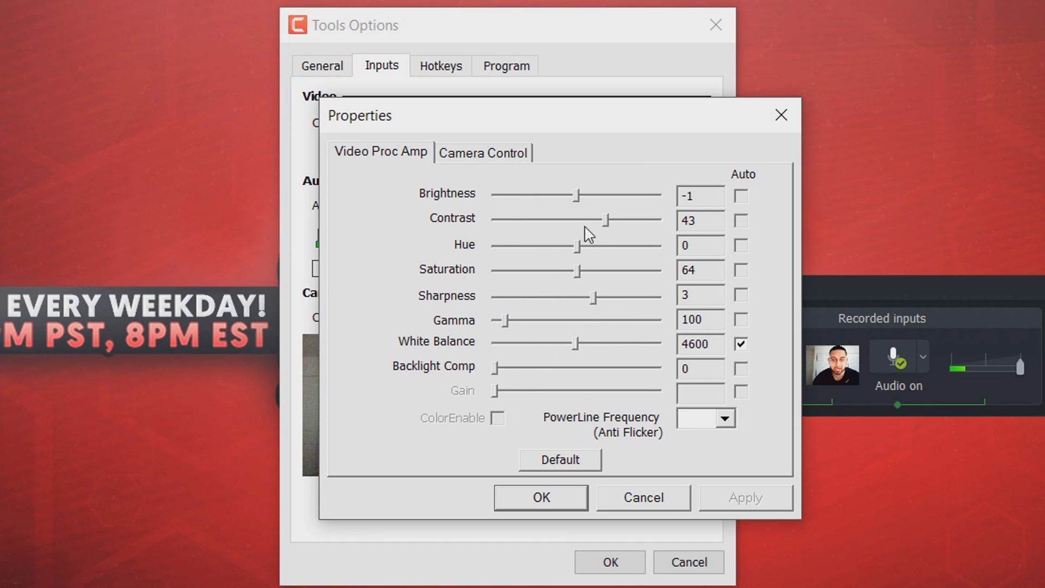
left_click(552, 493)
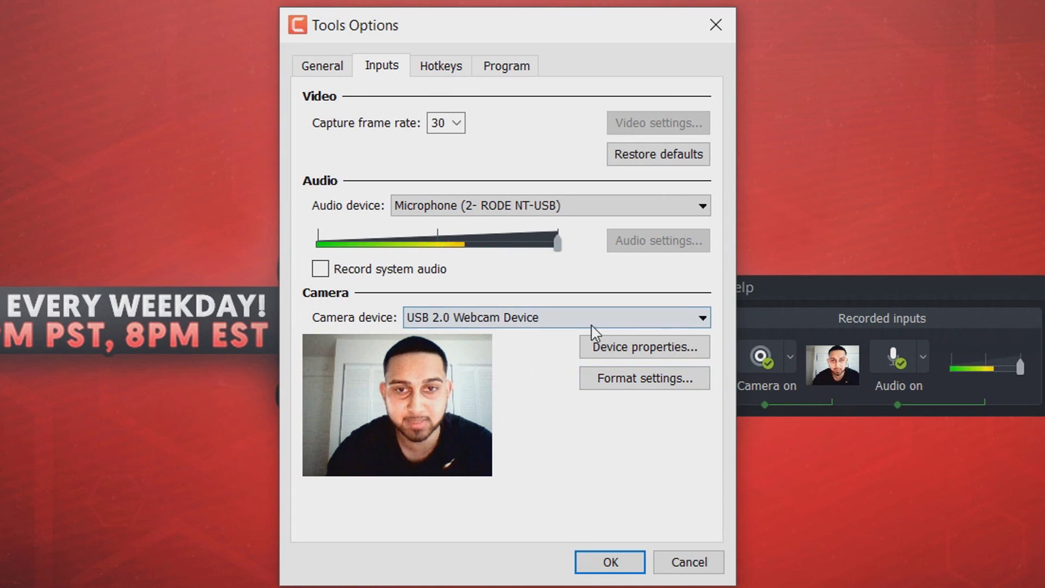
left_click(632, 381)
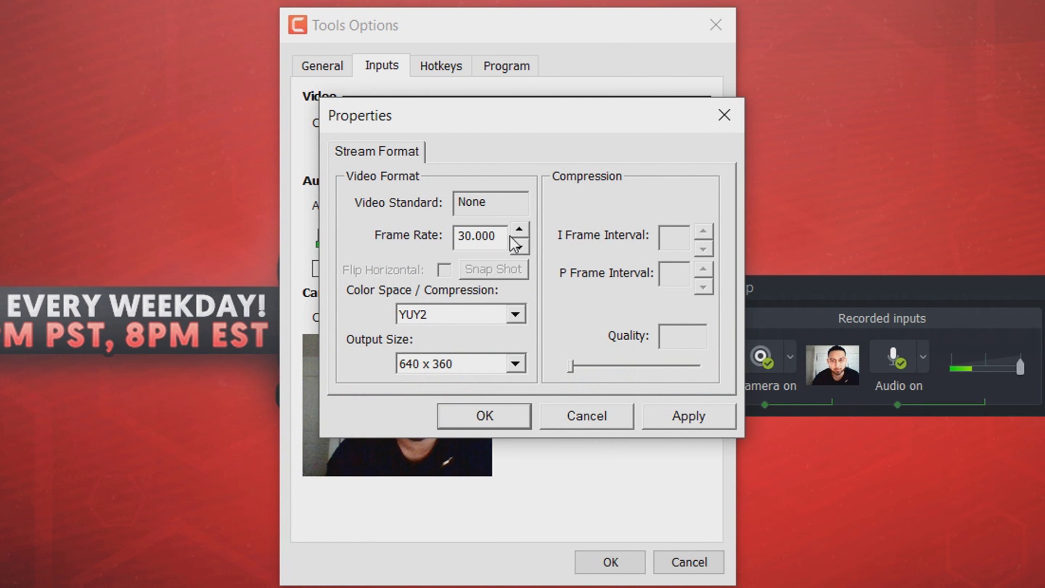
Step: Review the webcam's 30.000 frame rate and output sizes, then close the Properties dialog
double_click(472, 241)
left_click(476, 241)
left_click(515, 363)
scroll(463, 435, "up", 1)
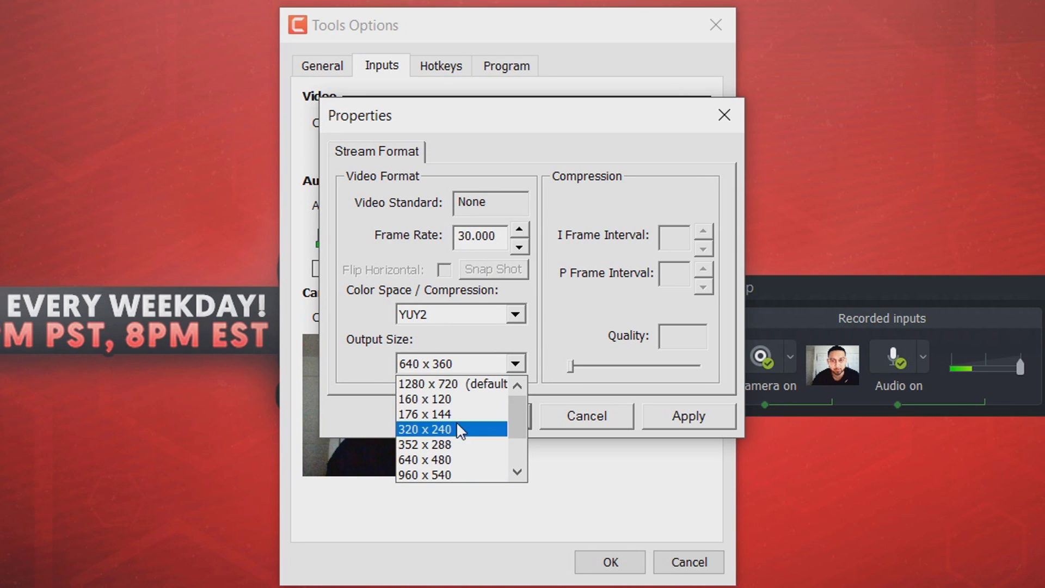
scroll(454, 430, "down", 2)
scroll(456, 419, "up", 2)
left_click(429, 383)
key("Return")
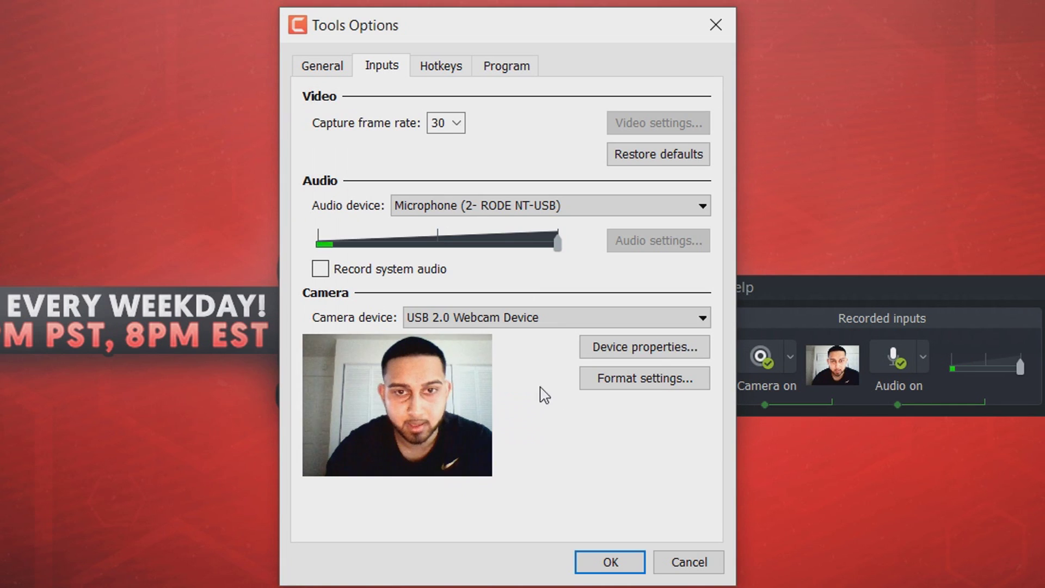
left_click(451, 68)
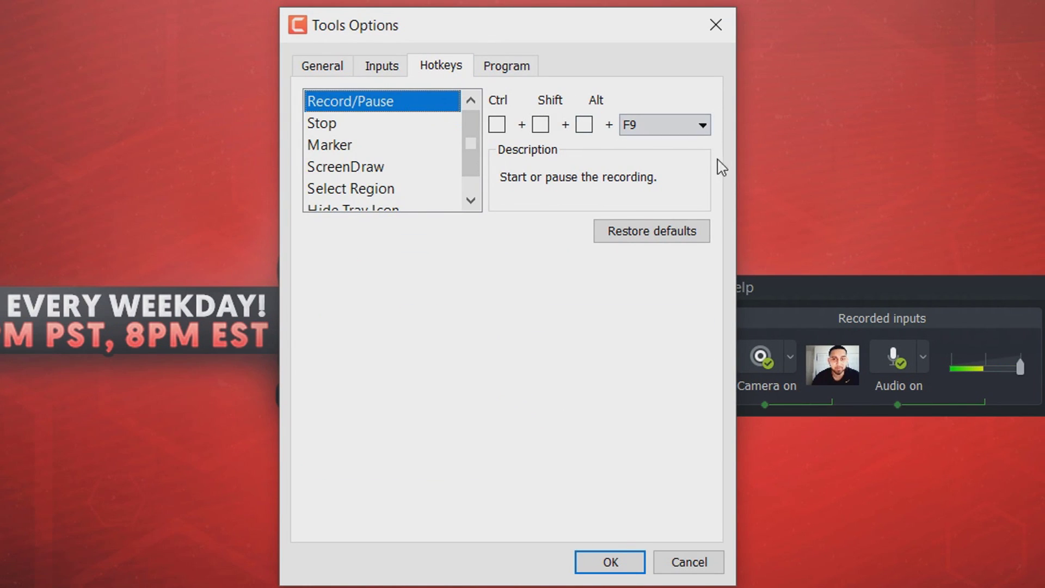
Step: Inspect the Record/Pause (F9) and Stop (F10) hotkey keys, leaving both unchanged
mouse_move(471, 139)
left_mouse_down()
mouse_move(474, 194)
mouse_move(471, 148)
left_mouse_up()
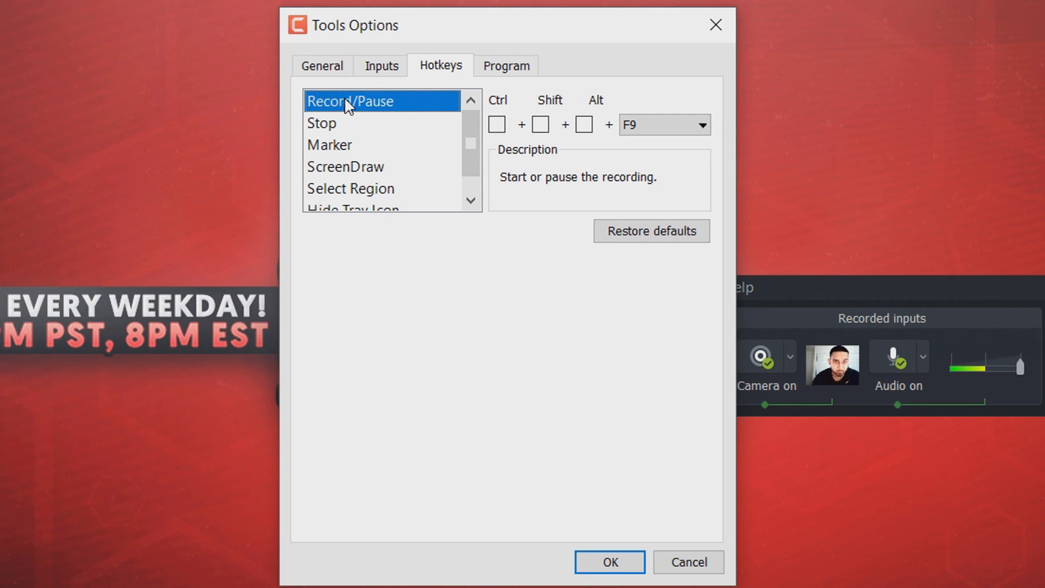
left_click(701, 125)
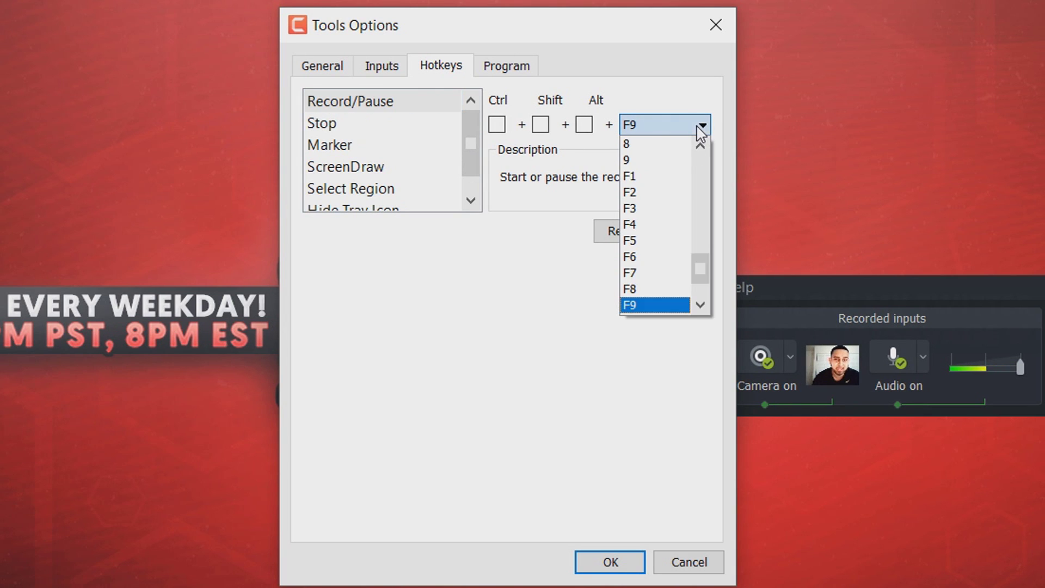
left_click(553, 294)
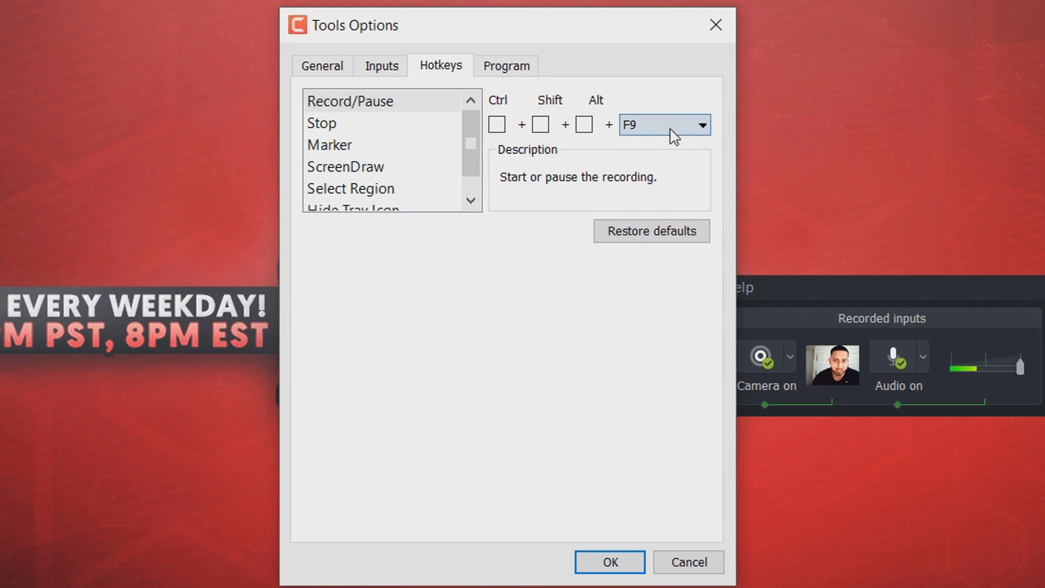
left_click(384, 130)
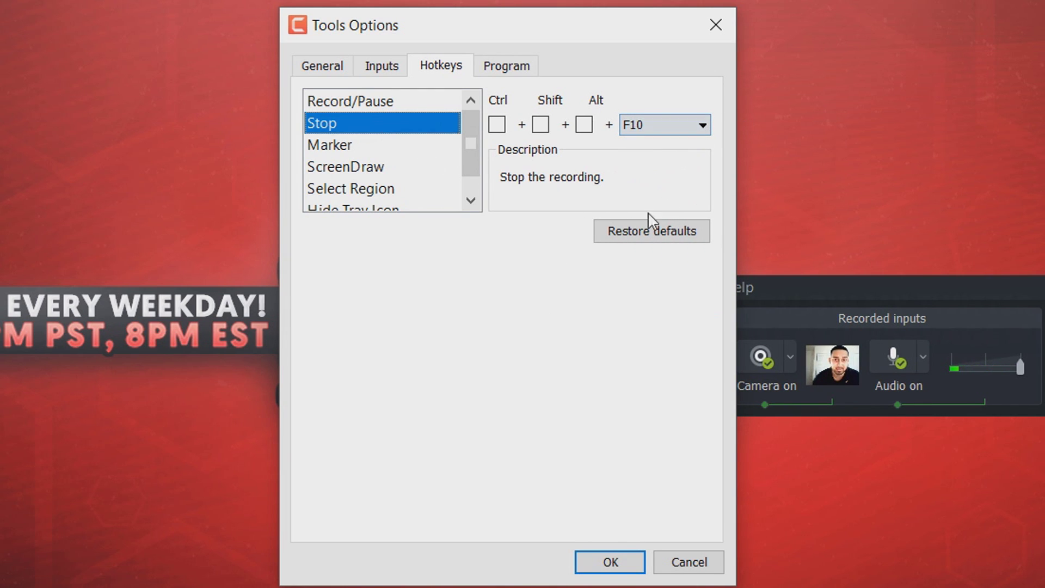
left_click(699, 125)
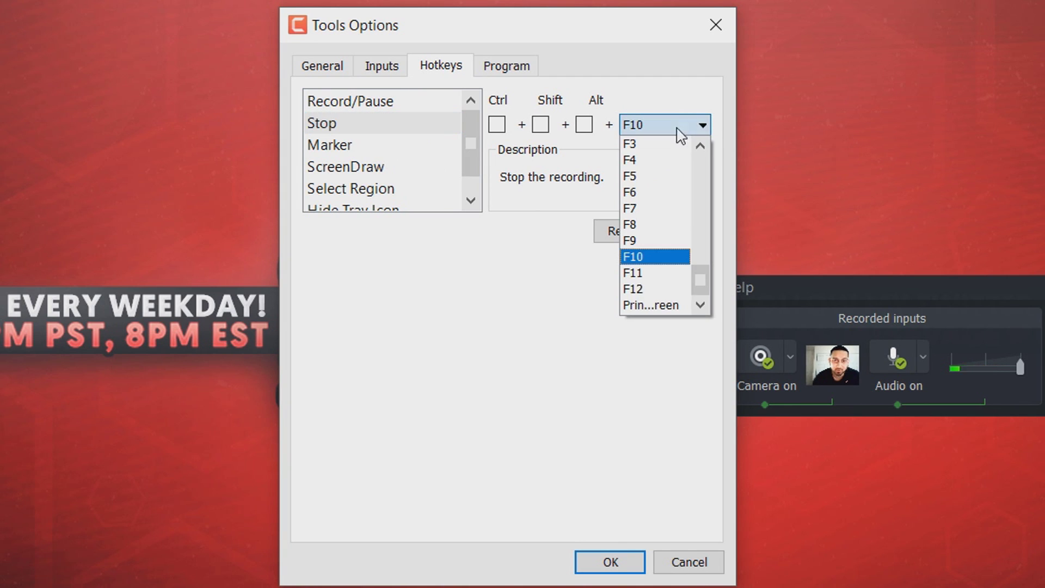
scroll(665, 236, "up", 5)
scroll(656, 209, "down", 2)
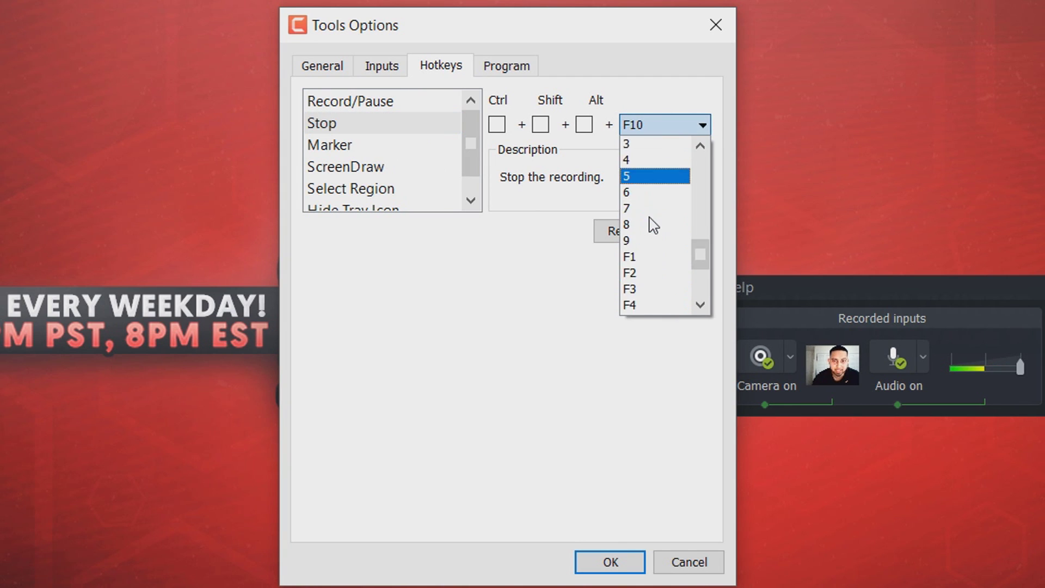
scroll(650, 220, "up", 9)
left_click(553, 231)
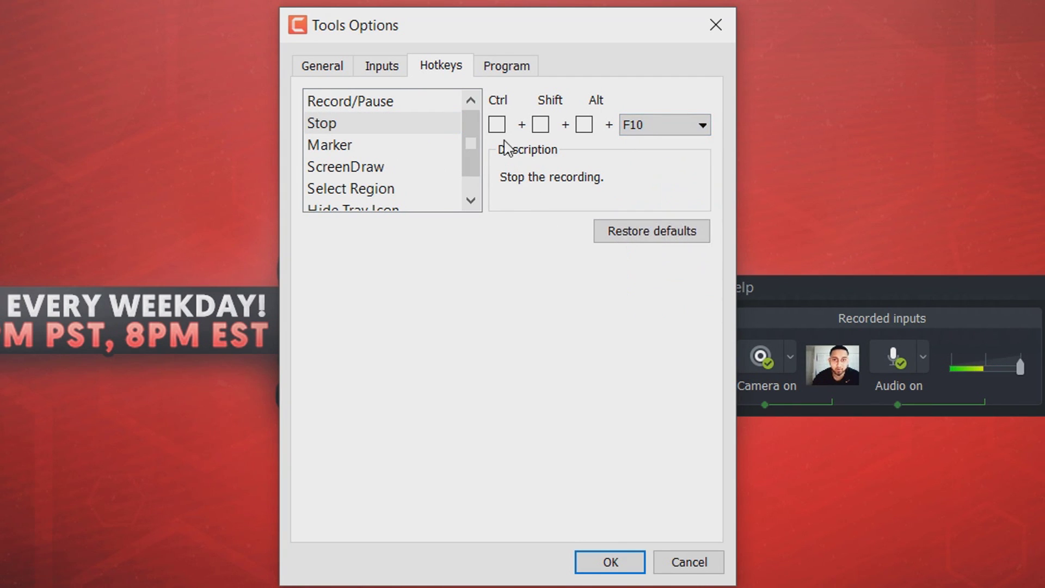
Step: Toggle Ctrl on the Stop hotkey and leave it off, keeping plain F10
left_click(496, 125)
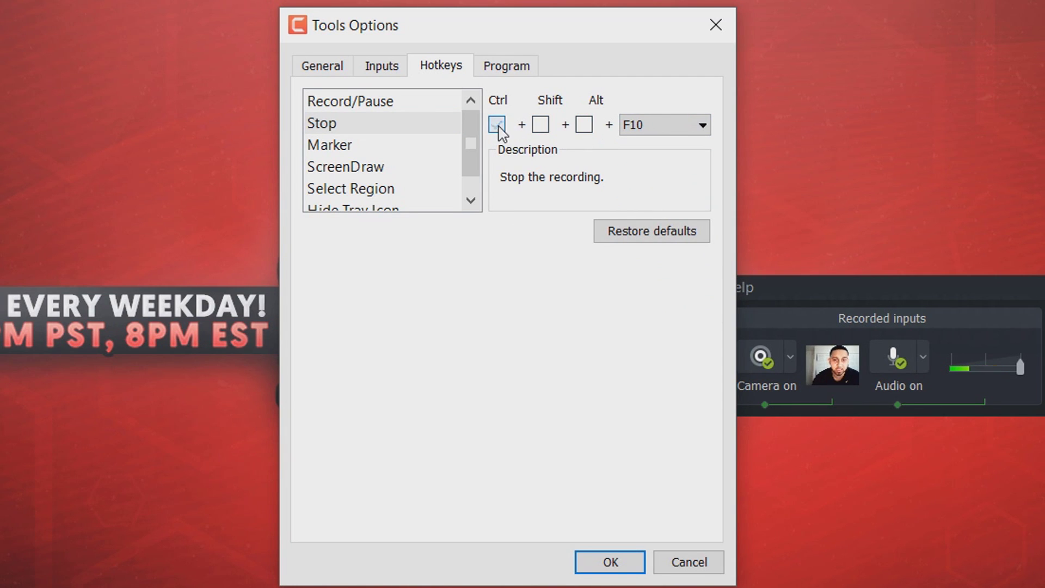
left_click(497, 125)
left_click(497, 124)
left_click(668, 127)
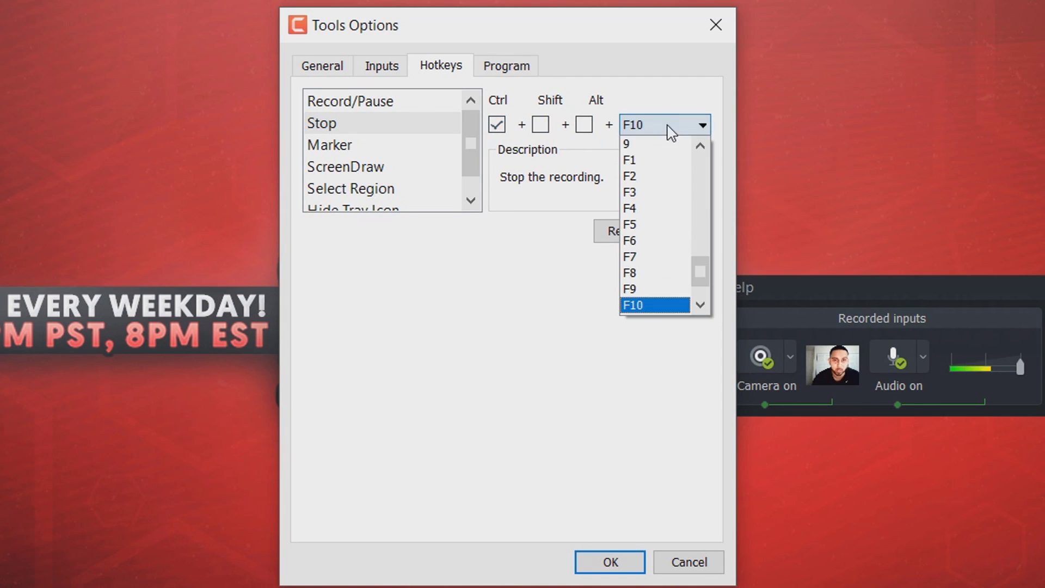
left_click(554, 302)
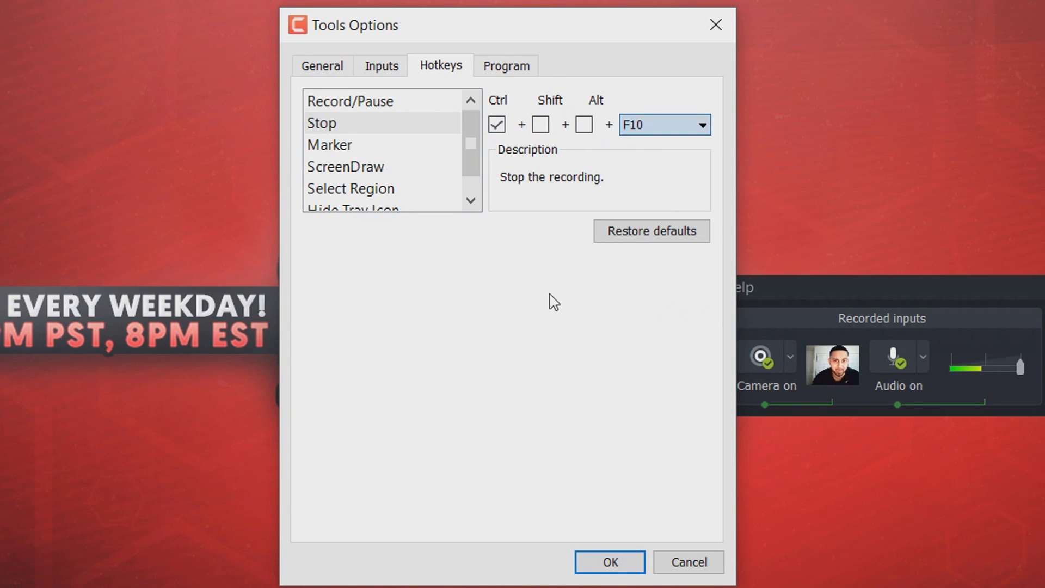
left_click(499, 129)
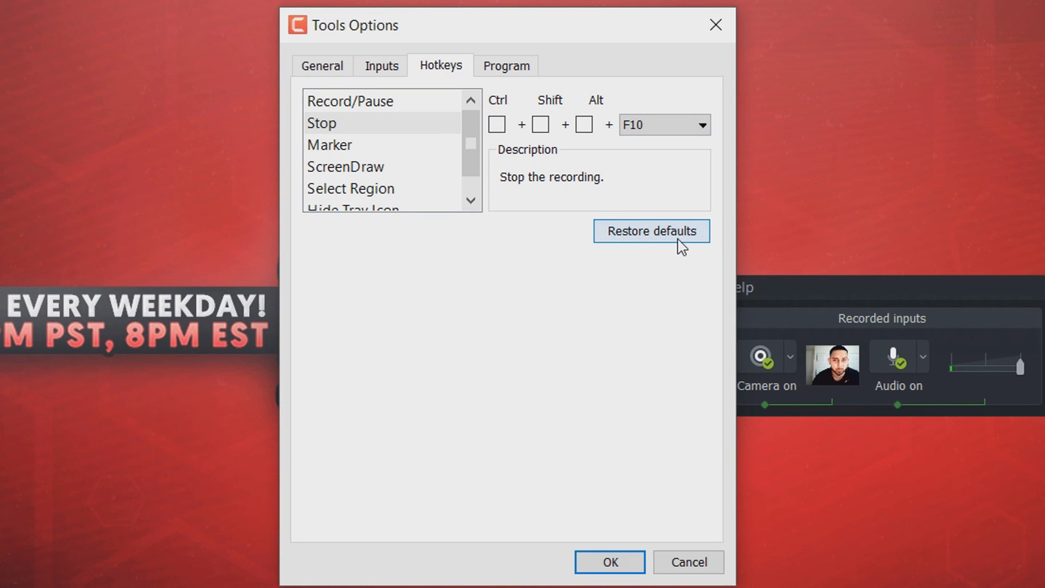
left_click(501, 66)
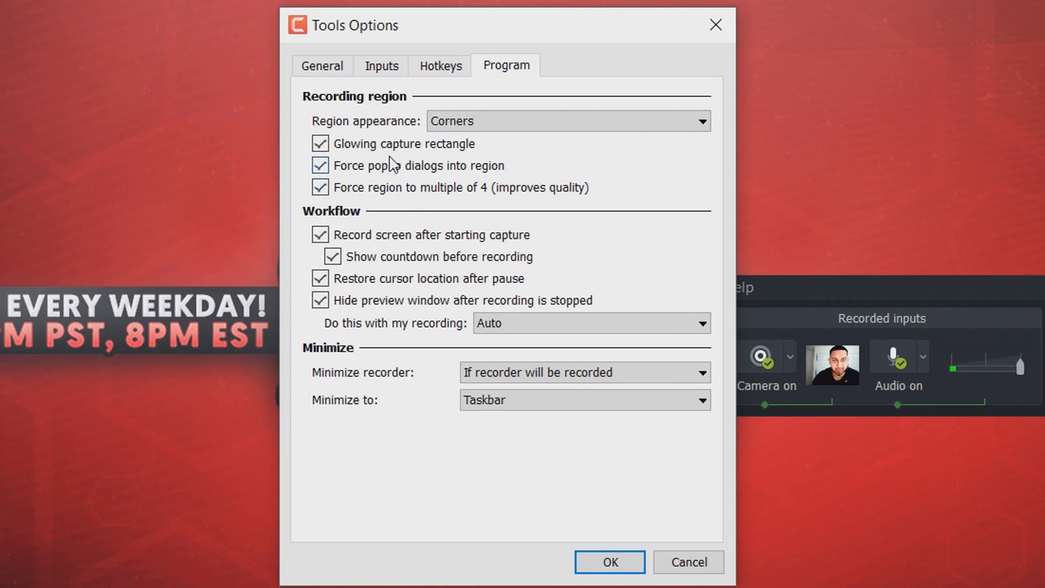
left_click(457, 128)
left_click(472, 152)
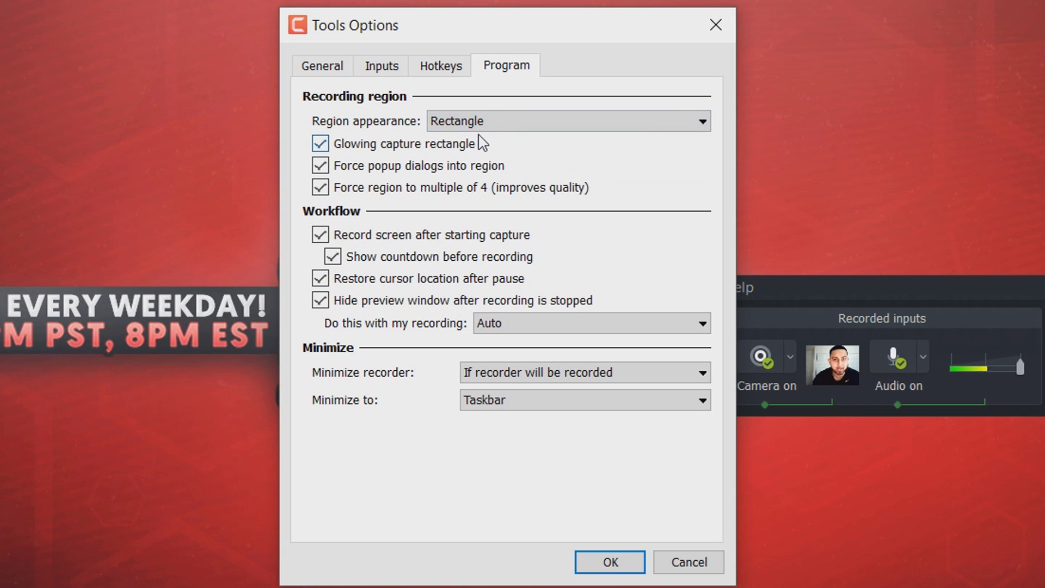
left_click(484, 126)
left_click(481, 168)
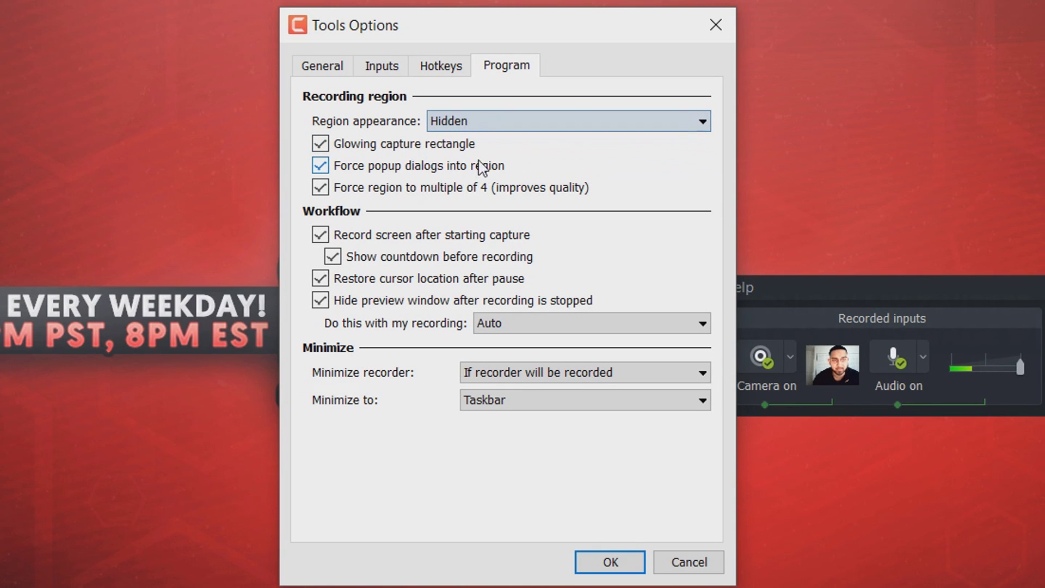
left_click(486, 125)
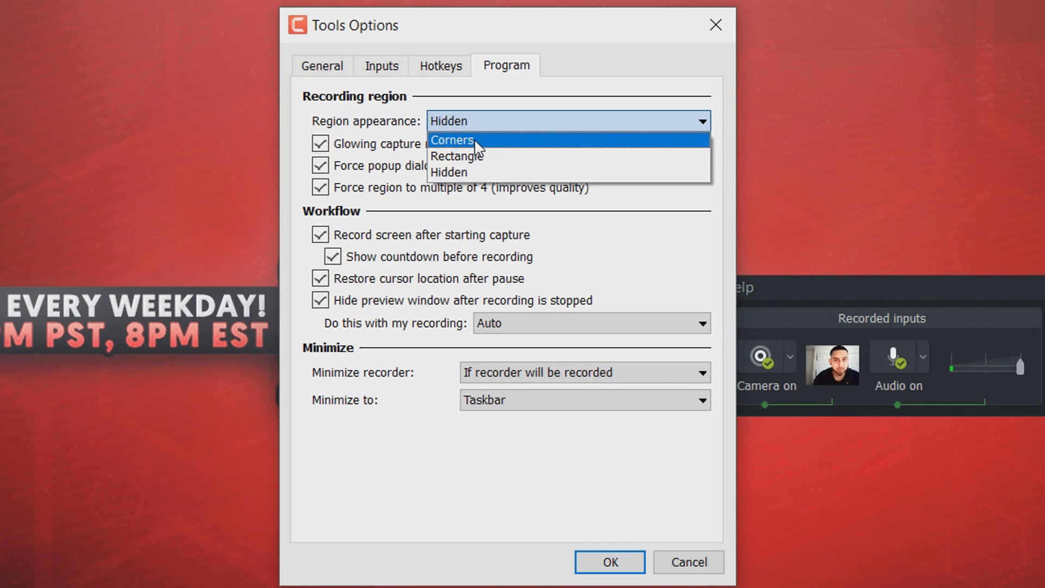
left_click(496, 141)
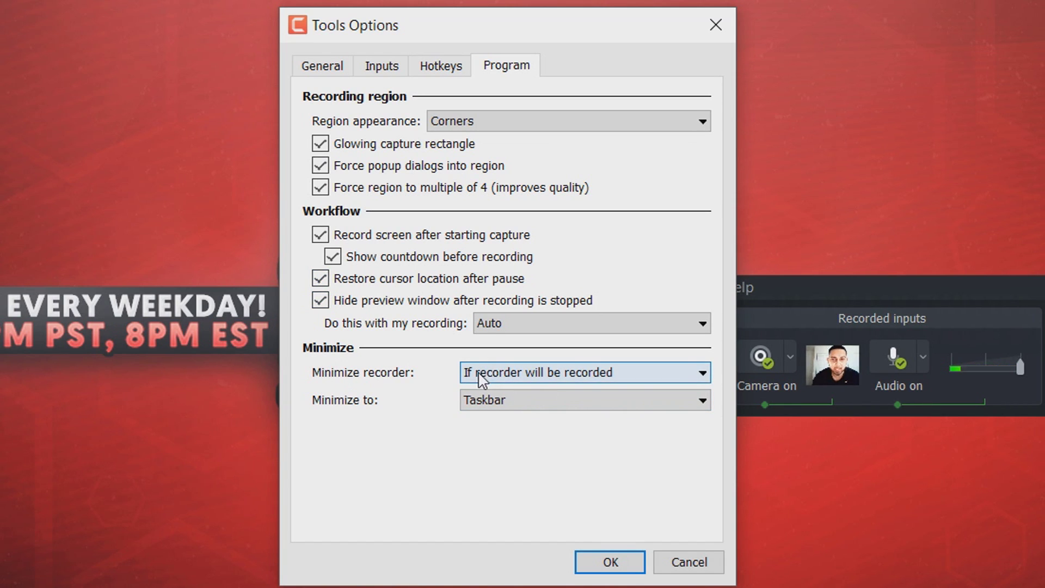
left_click(520, 381)
Step: Leave Minimize recorder set to 'If recorder will be recorded' and review the Taskbar/System tray choices
left_click(516, 377)
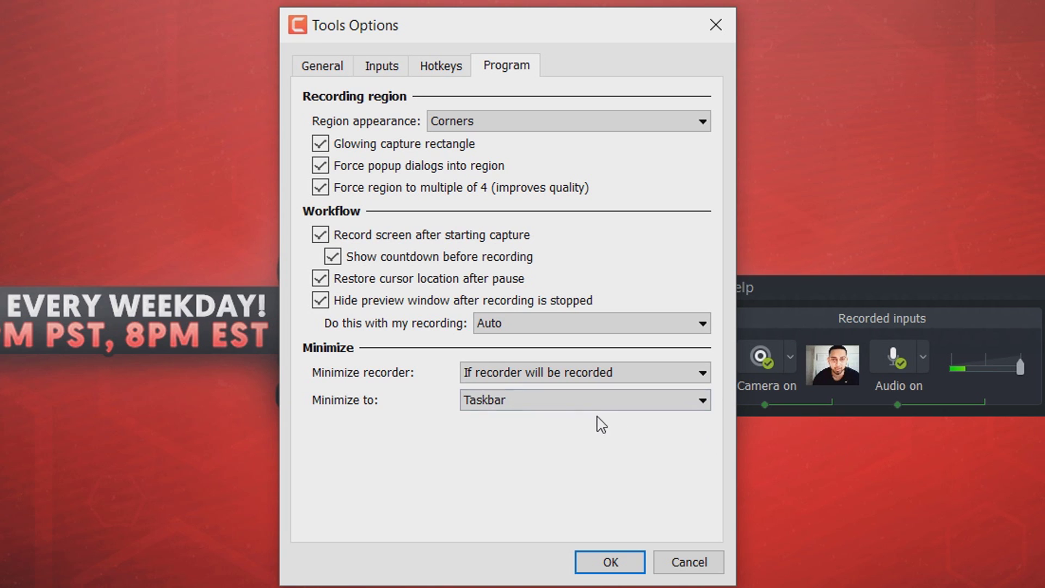
left_click(547, 372)
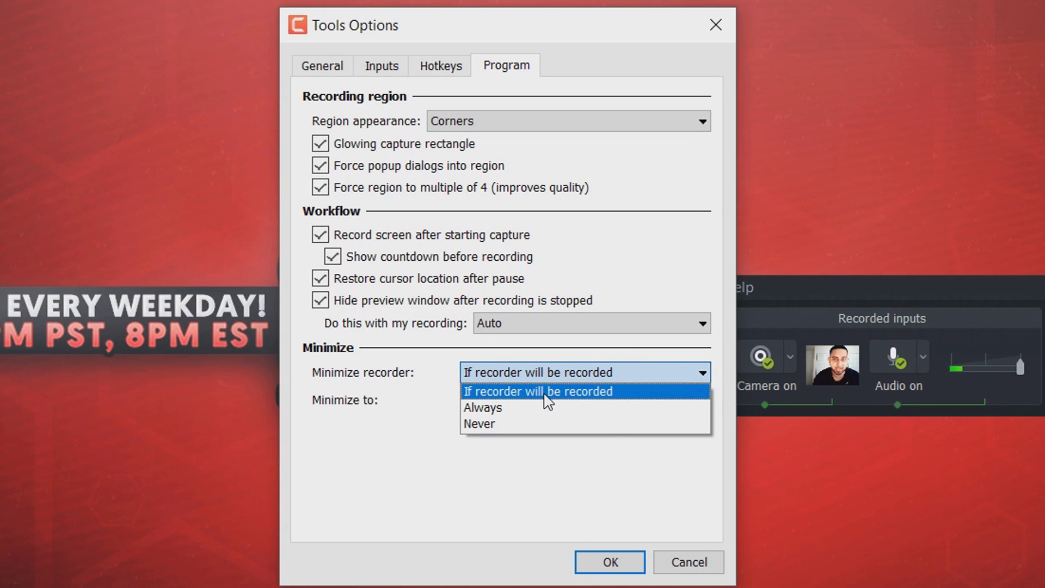
left_click(544, 392)
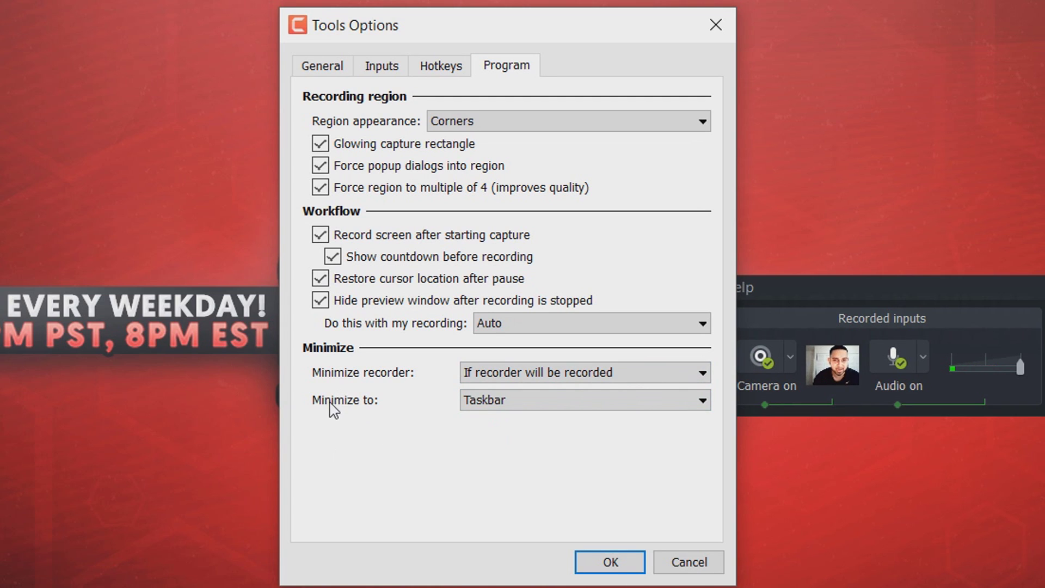
left_click(556, 408)
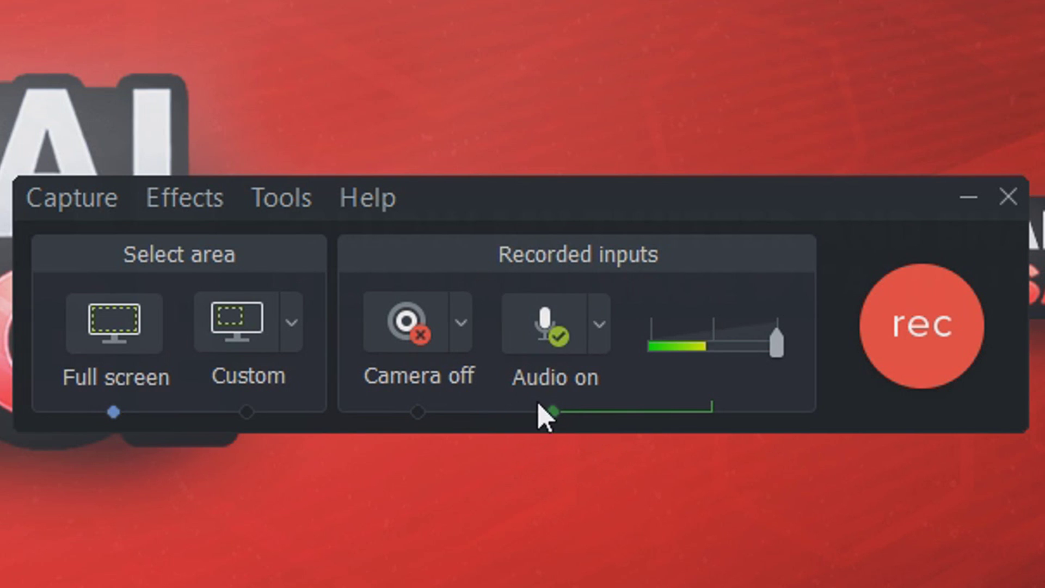
Step: Switch webcam recording on, keep the microphone on, and check the list of audio sources
left_click(555, 333)
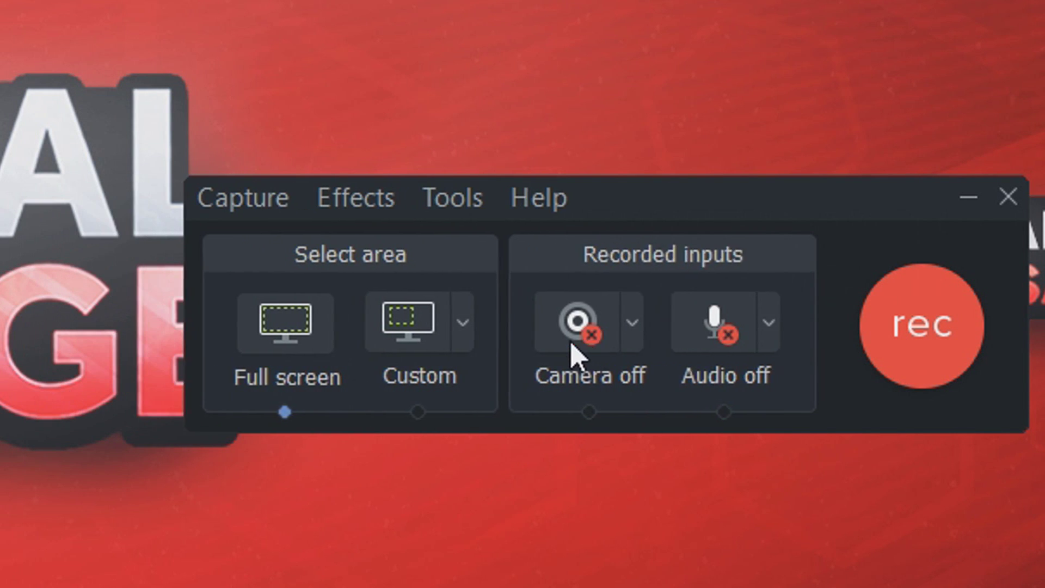
left_click(593, 324)
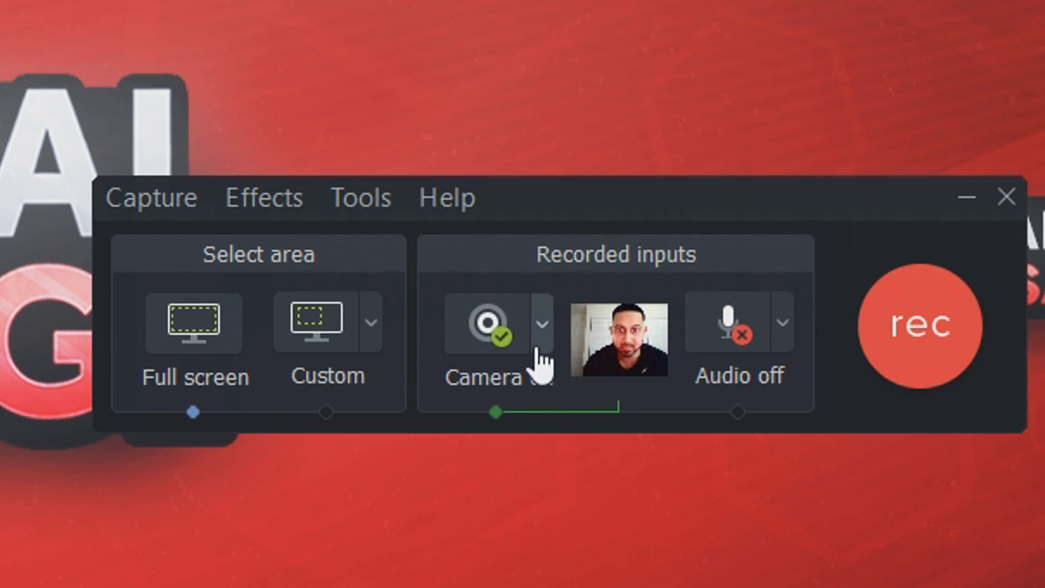
left_click(735, 315)
left_click(597, 324)
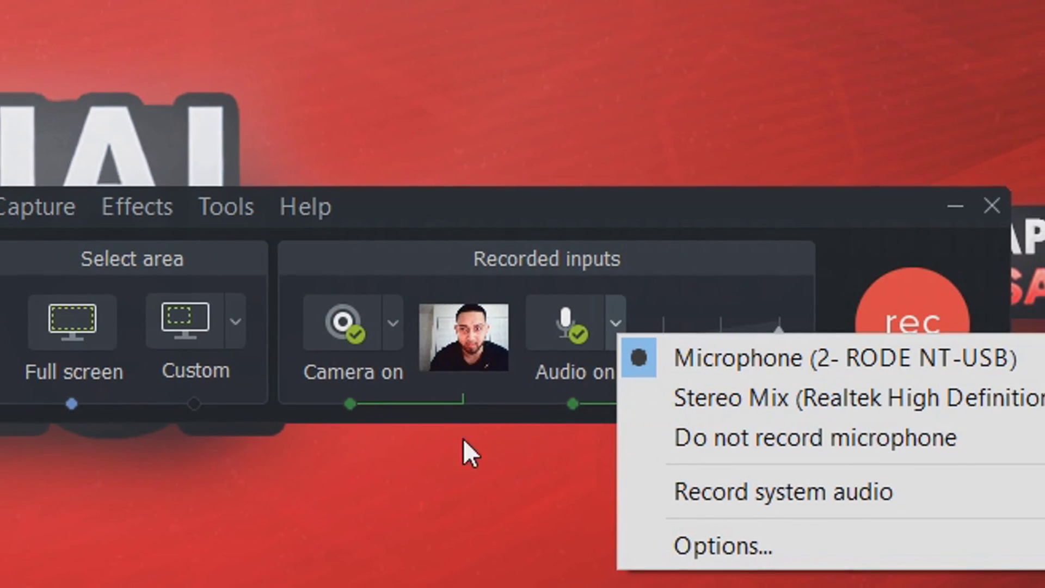